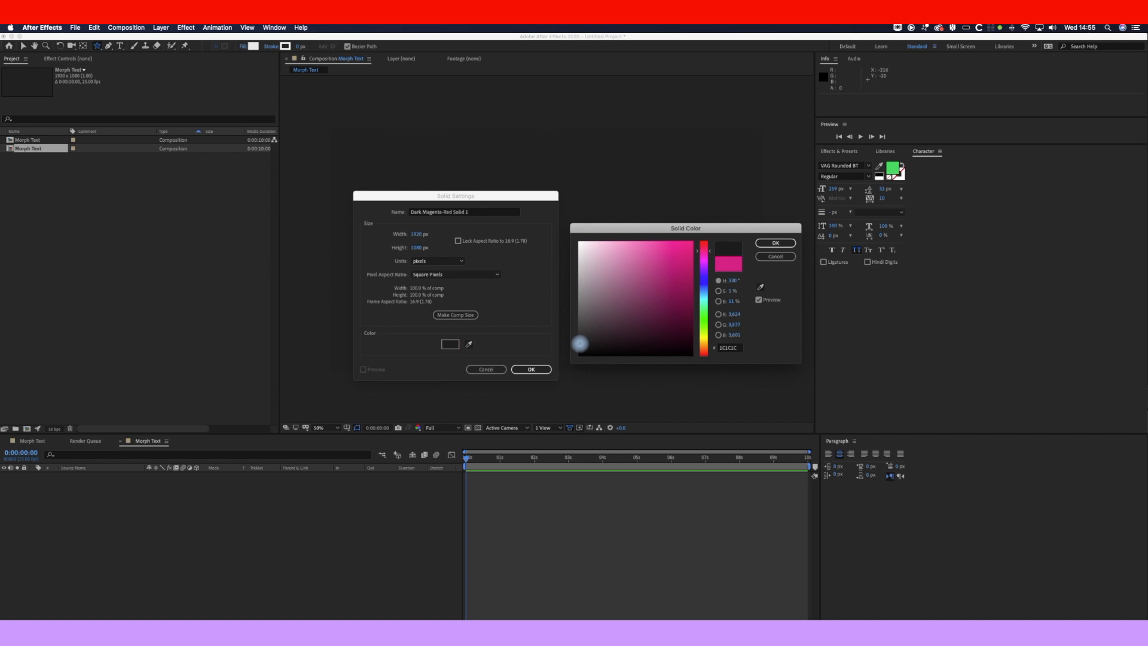
- Pick a near-black grey for the new solid's colour and create the solid
drag(585, 345, 584, 340)
click(784, 246)
click(531, 369)
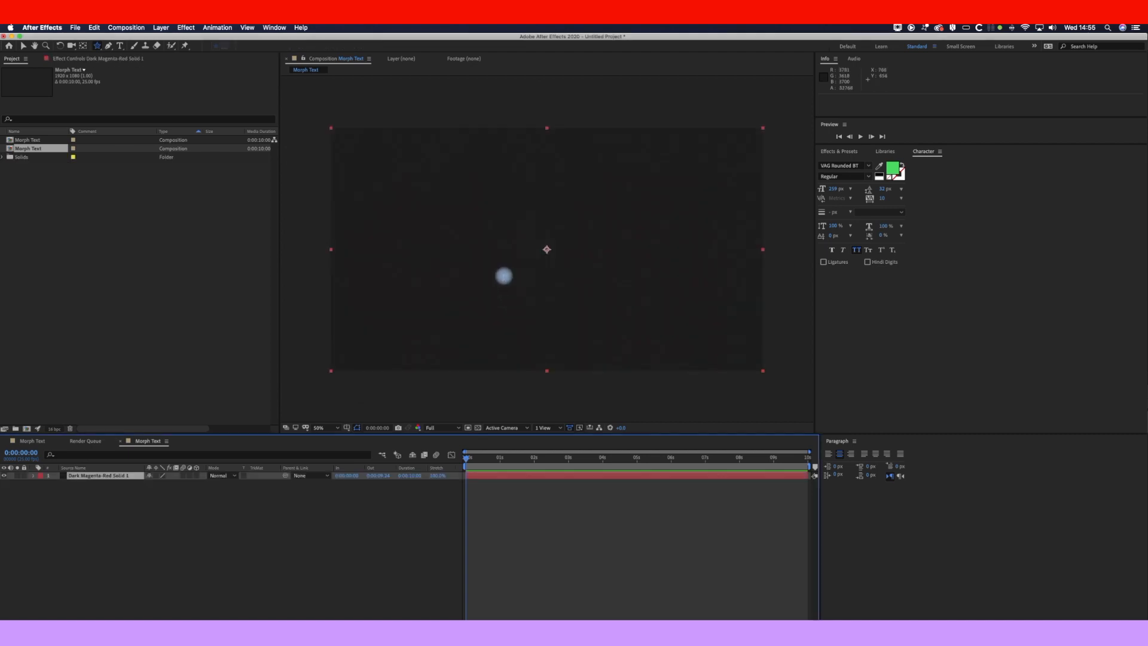
- Move the solid down so it covers only the composition's lower part, and enlarge it past both side edges
click(22, 46)
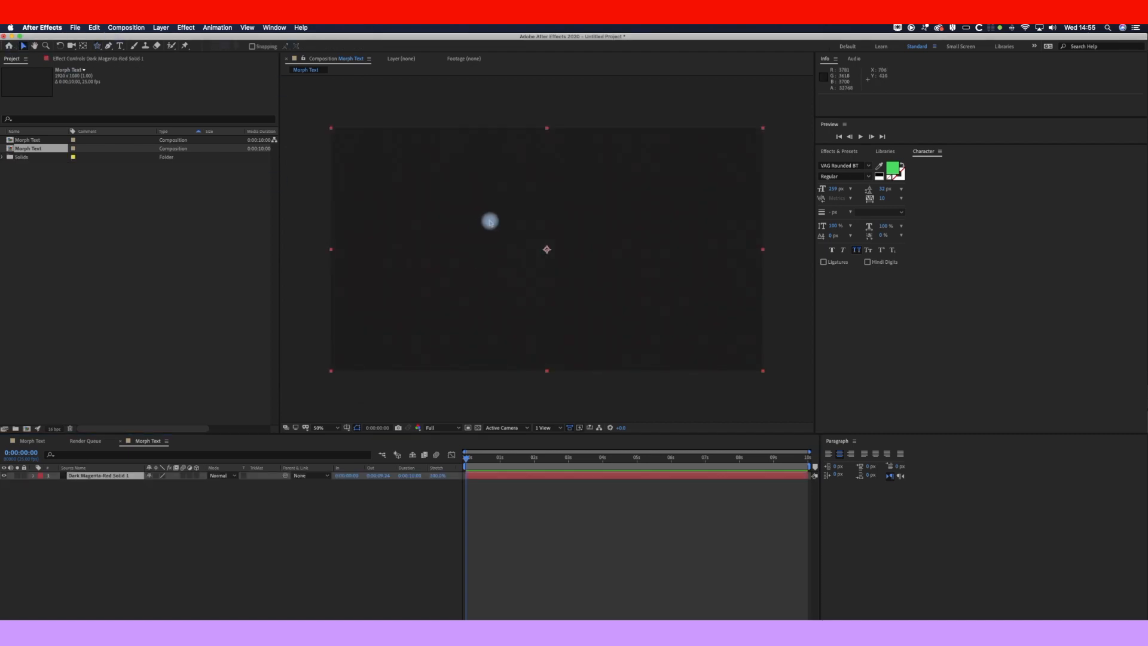
drag(490, 222, 483, 414)
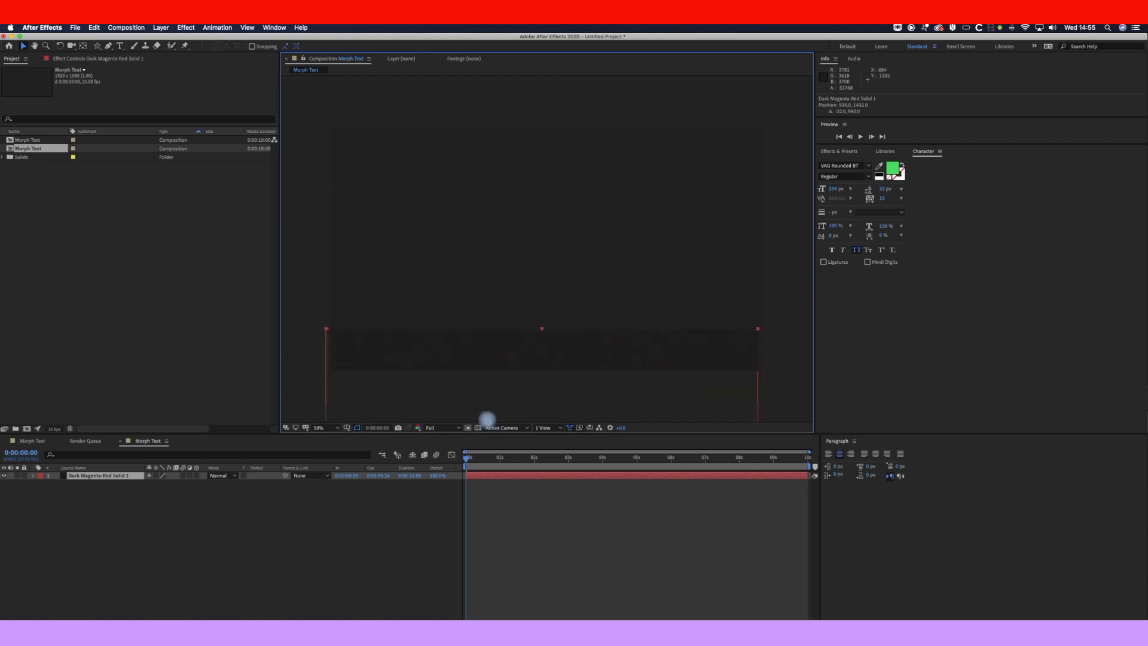
drag(757, 331, 793, 299)
click(582, 539)
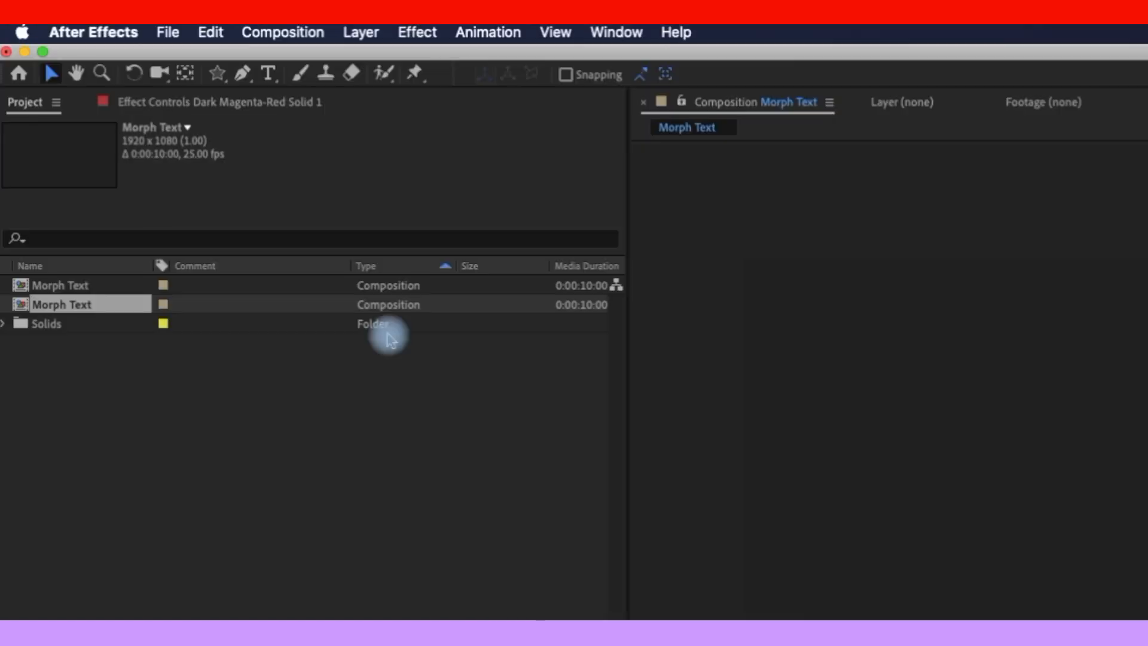
- Activate the Star tool and set the shape fill colour to yellow, DDE259
drag(218, 73, 296, 160)
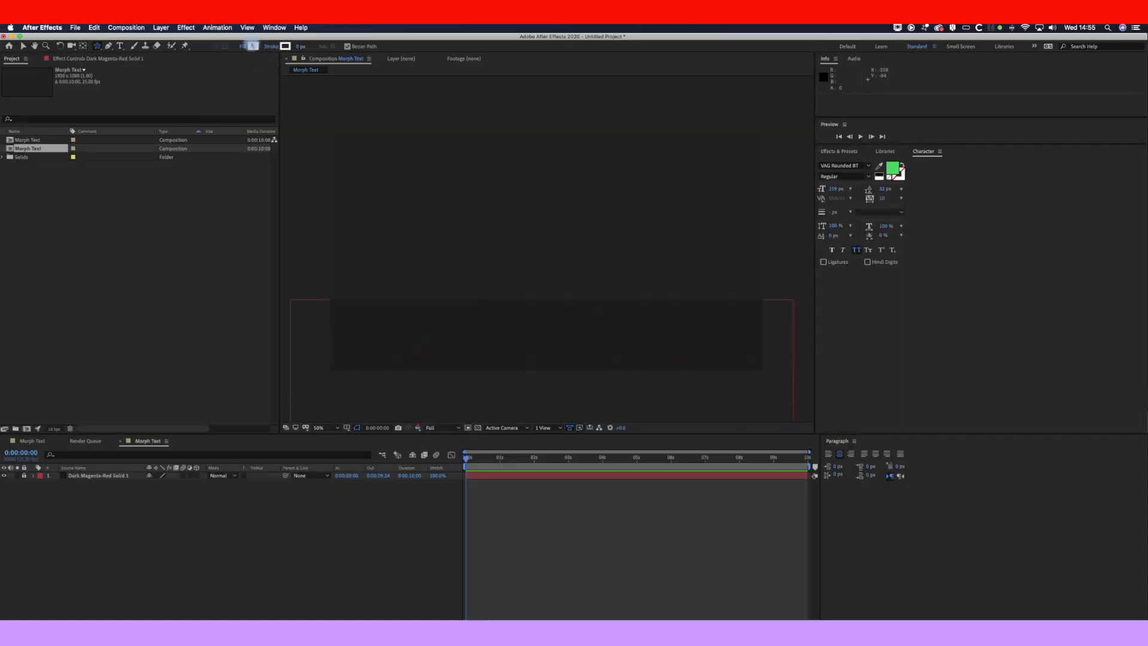
click(252, 46)
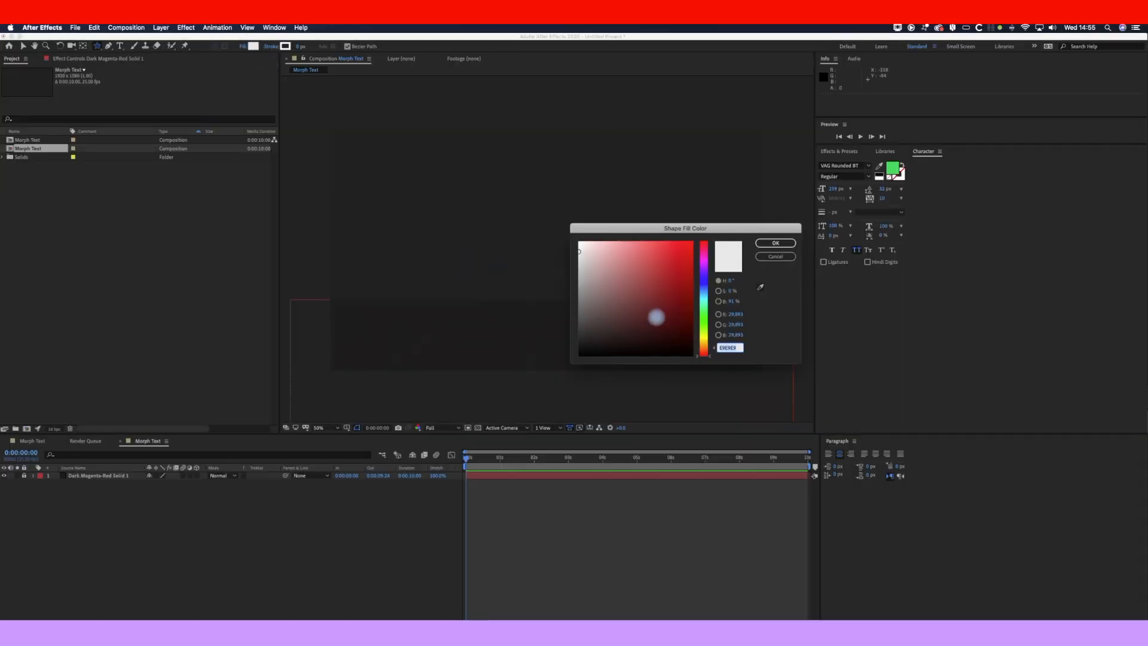
click(703, 336)
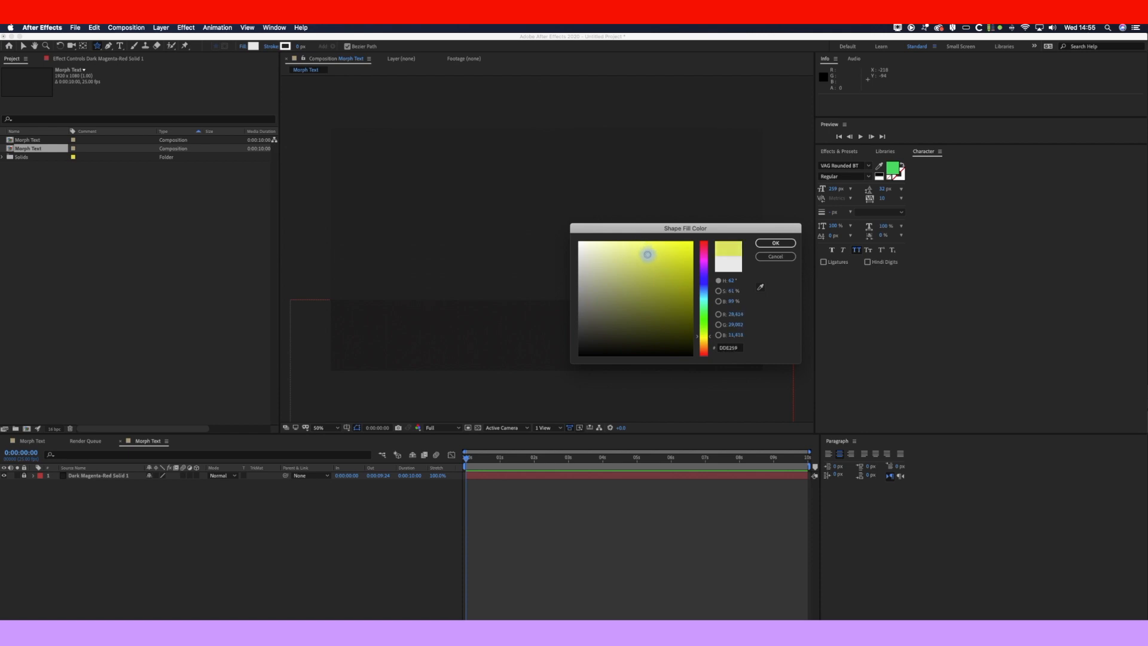
click(775, 243)
- Draw a yellow five-pointed star near the composition's centre and nudge it down and to the right
mouse_move(525, 223)
mouse_down()
mouse_move(590, 294)
mouse_move(577, 280)
mouse_up()
key(v)
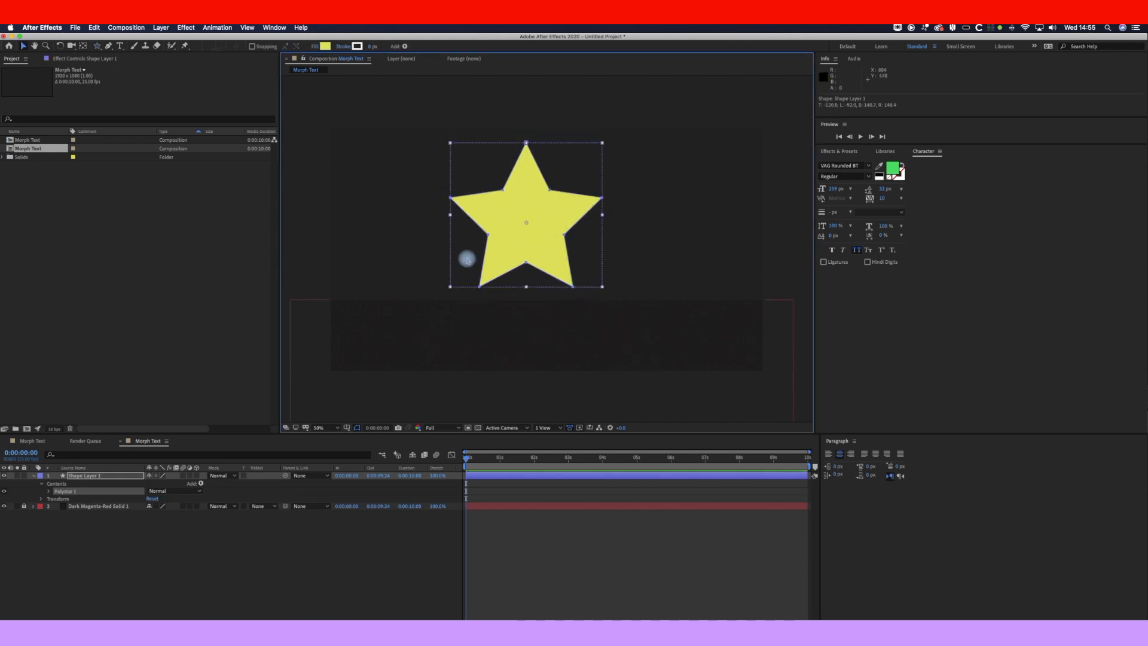
key(shift+Down)
key(shift+Down)
key(shift+Down)
key(shift+Down)
key(shift+Down)
key(shift+Down)
key(shift+Right)
key(shift+Right)
key(shift+Right)
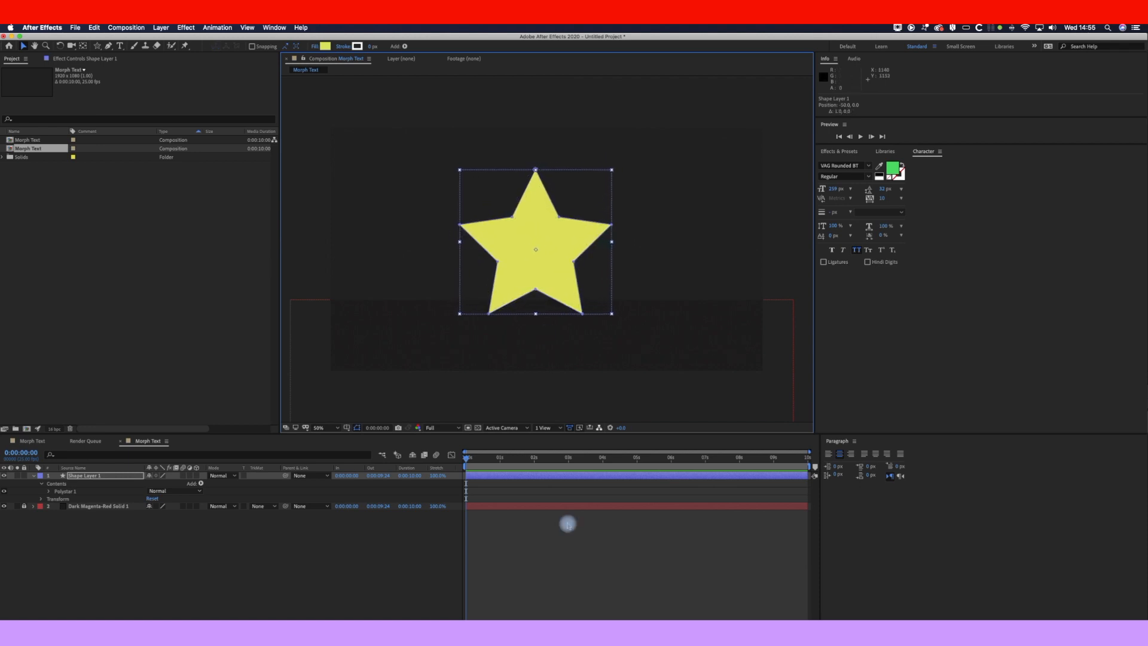
- Rename the star's shape group in Shape Layer 1 as Star
click(559, 546)
click(64, 491)
key(Return)
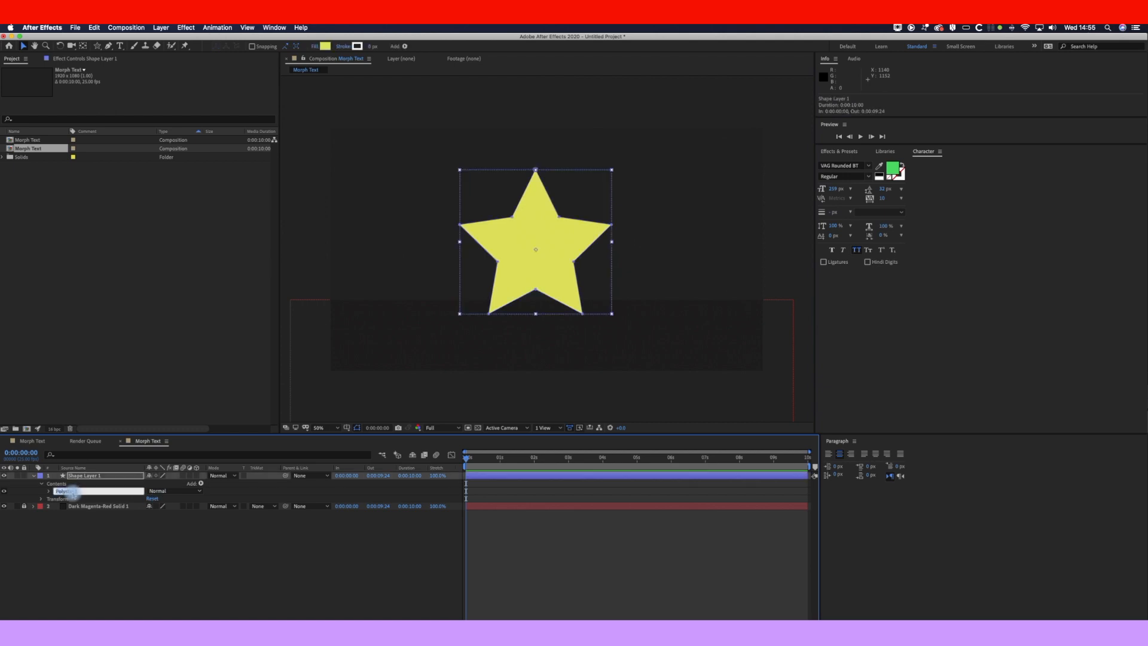
text(Star)
key(Return)
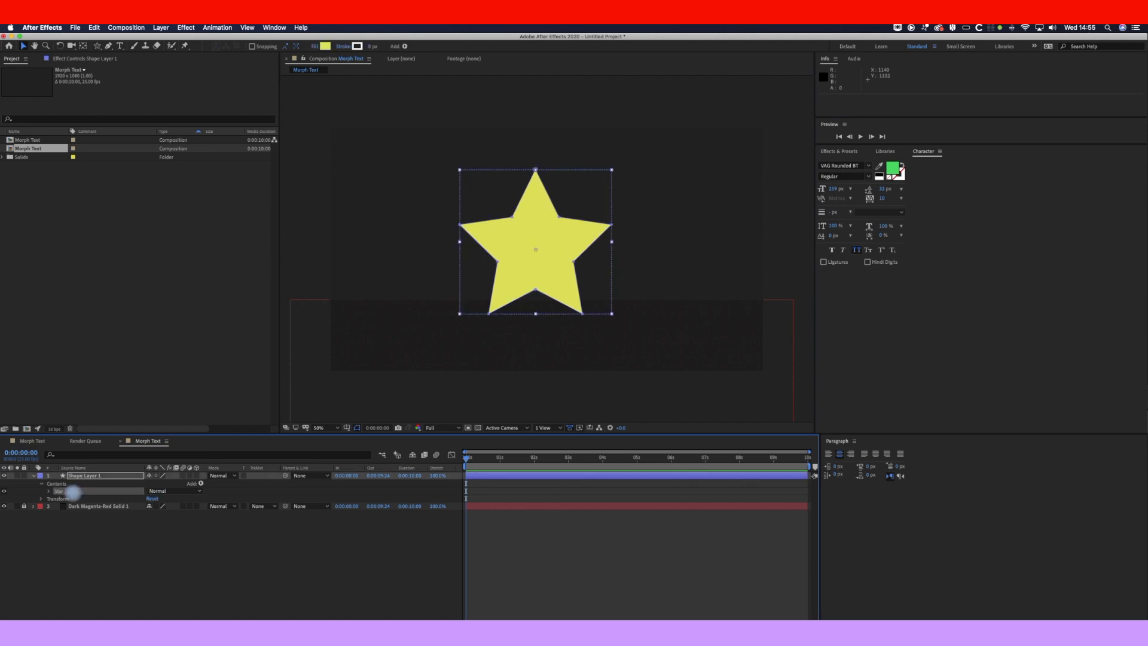
click(63, 491)
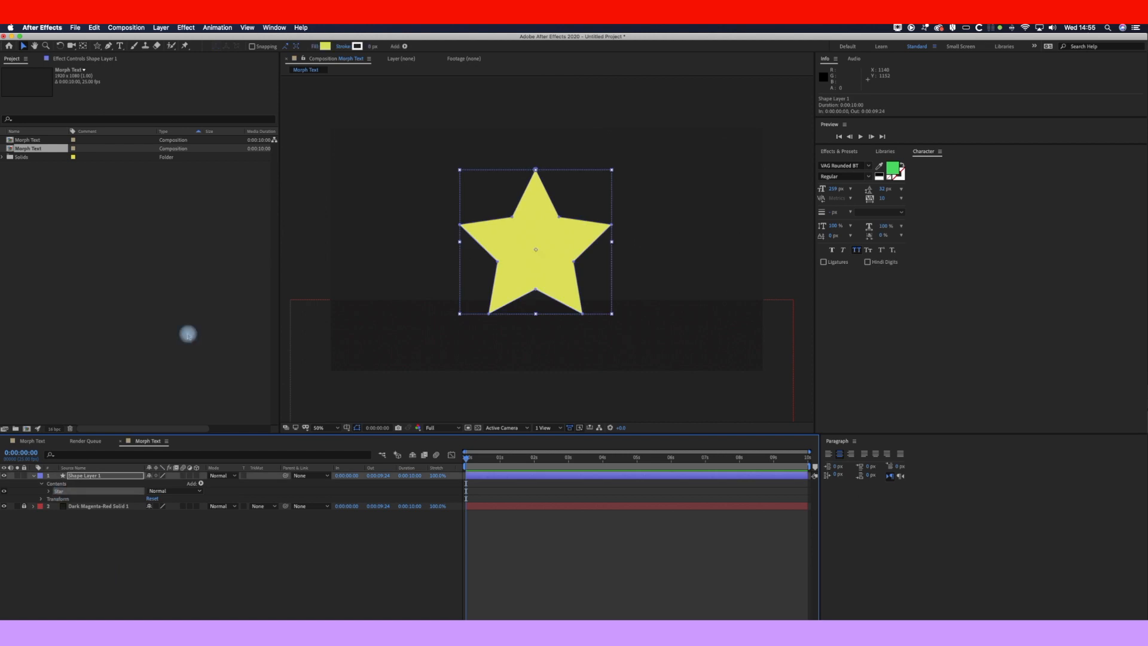
- Draw a yellow rectangle in the same shape layer, matching the star's bounding box
click(97, 47)
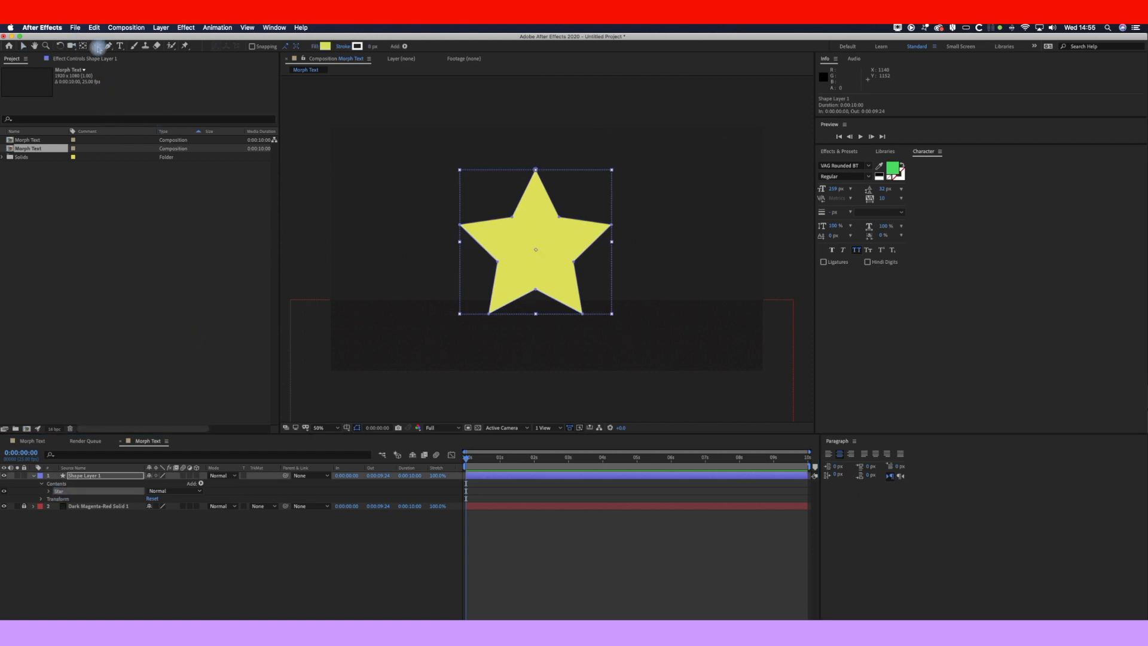
click(131, 46)
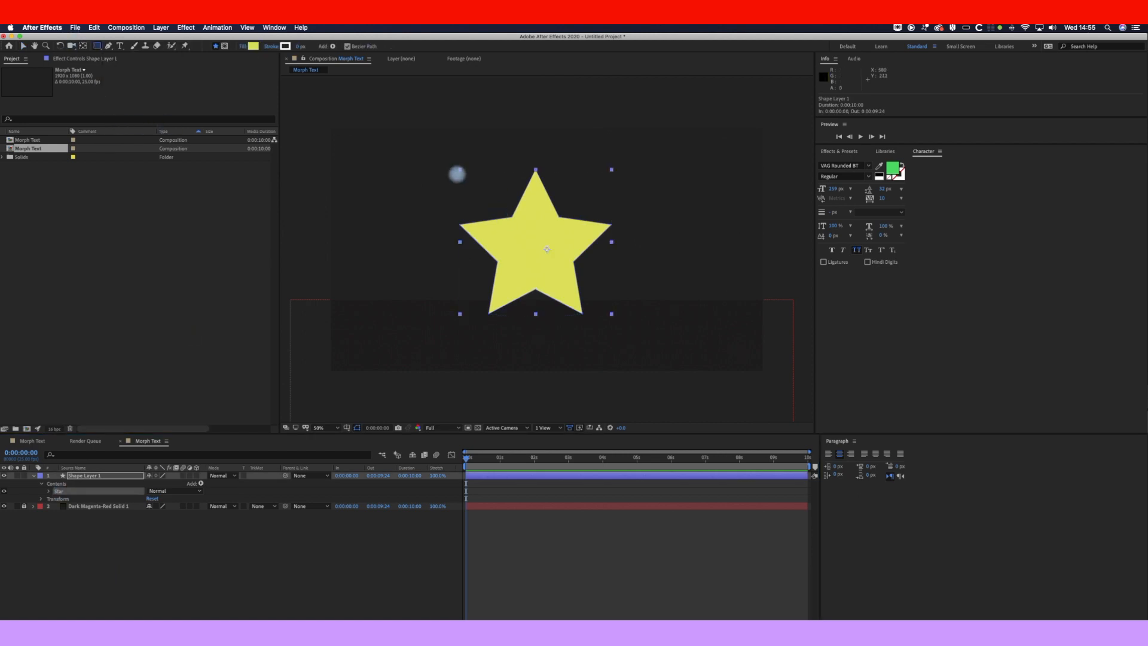
drag(458, 169, 612, 315)
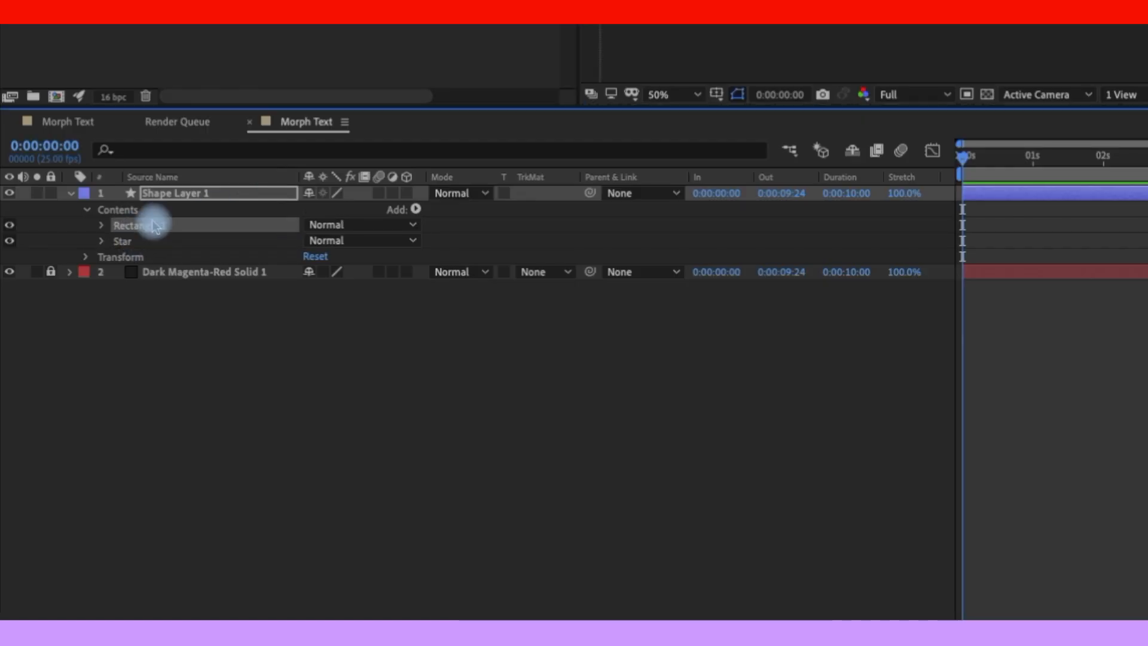
- Rename the rectangle group as Square and move the Star group above it
key(Return)
text(Squa)
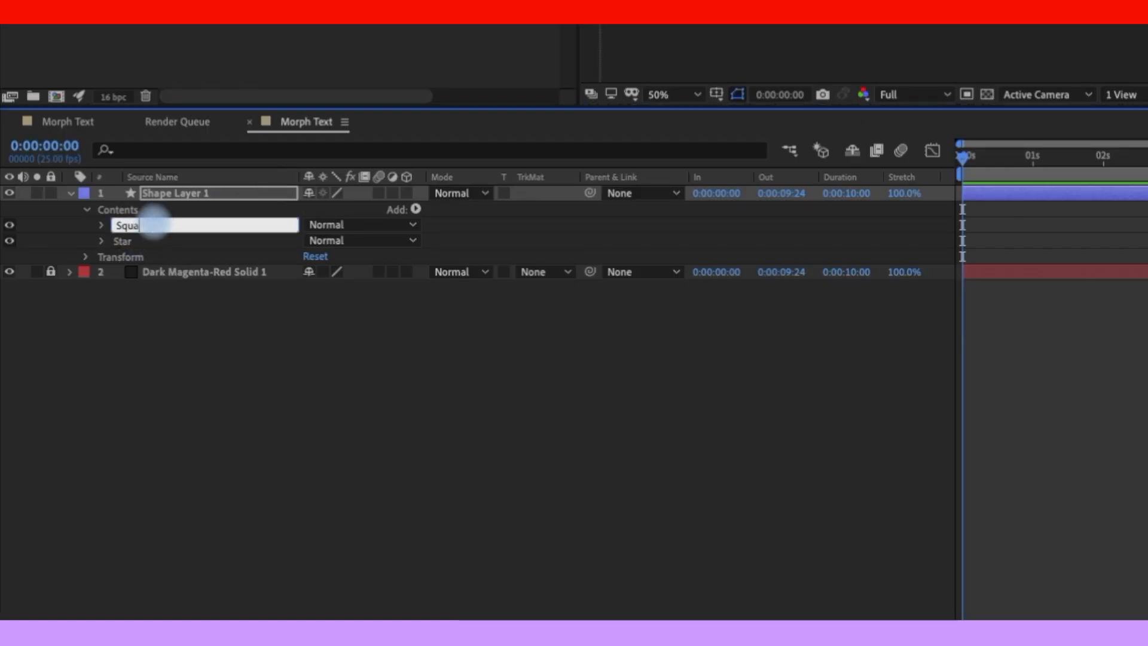
key(Return)
mouse_move(123, 239)
mouse_down()
mouse_move(132, 233)
mouse_move(121, 226)
mouse_up()
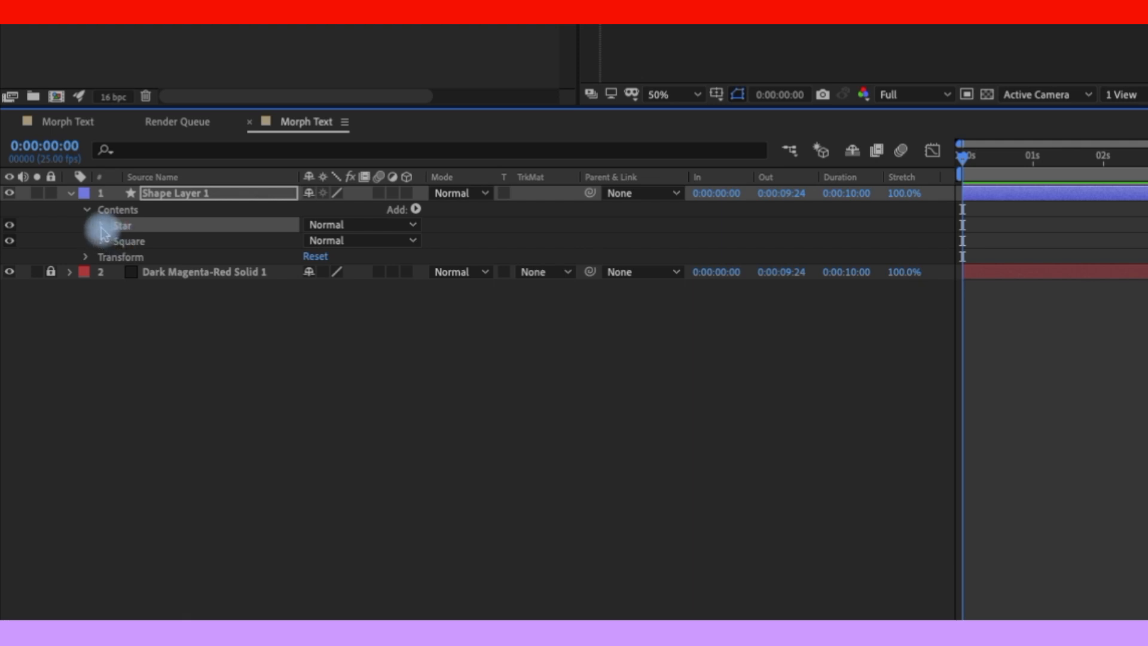
- Reveal the Path properties of the Star and Square groups and enable keyframing for both at 0:00:00:00
click(102, 226)
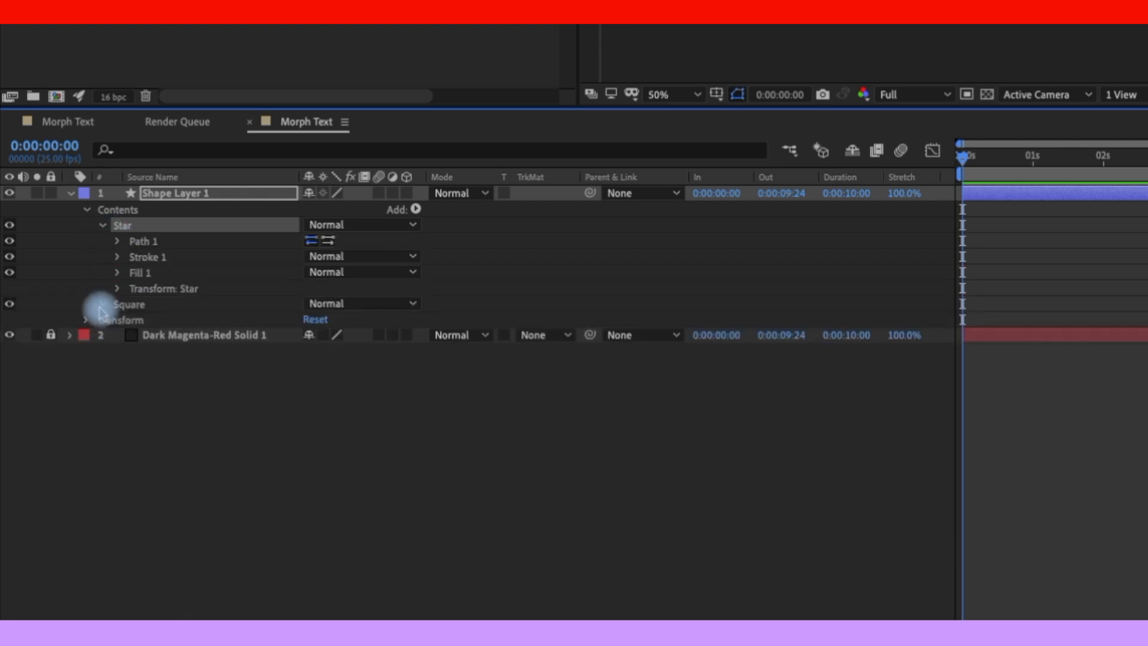
click(101, 306)
click(117, 241)
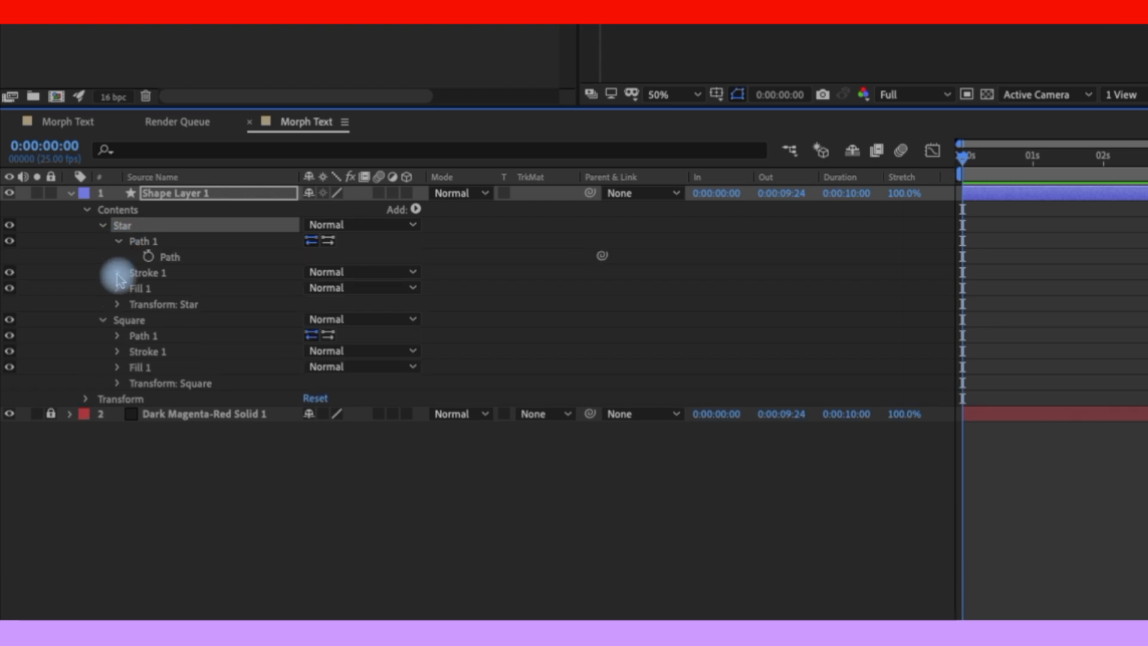
click(117, 336)
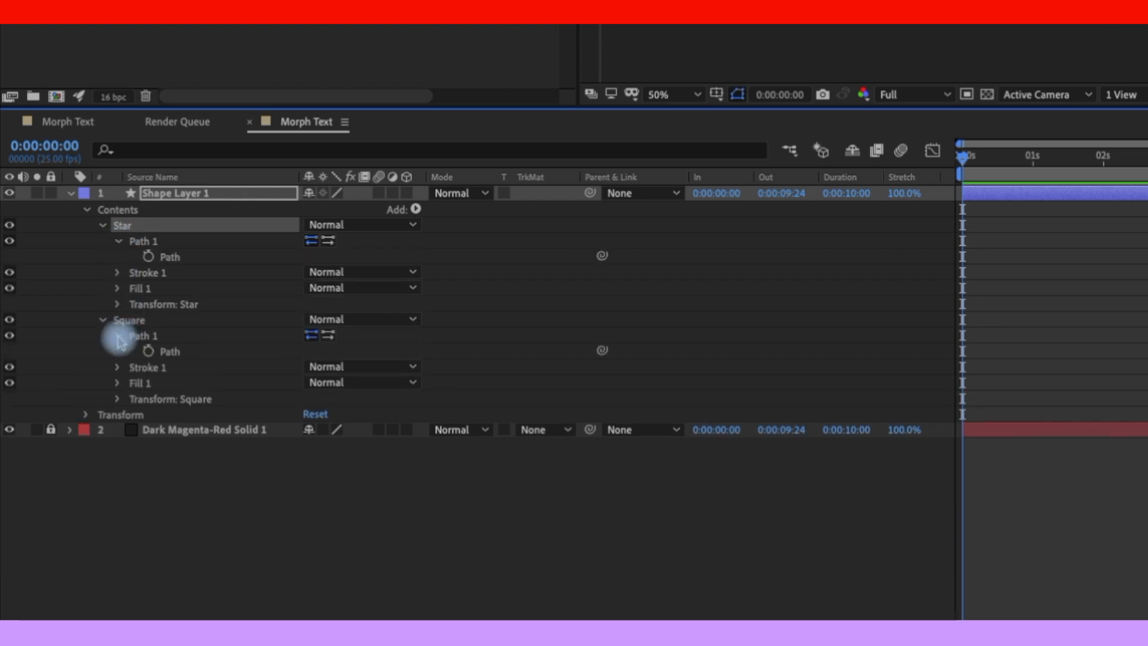
click(148, 256)
click(149, 351)
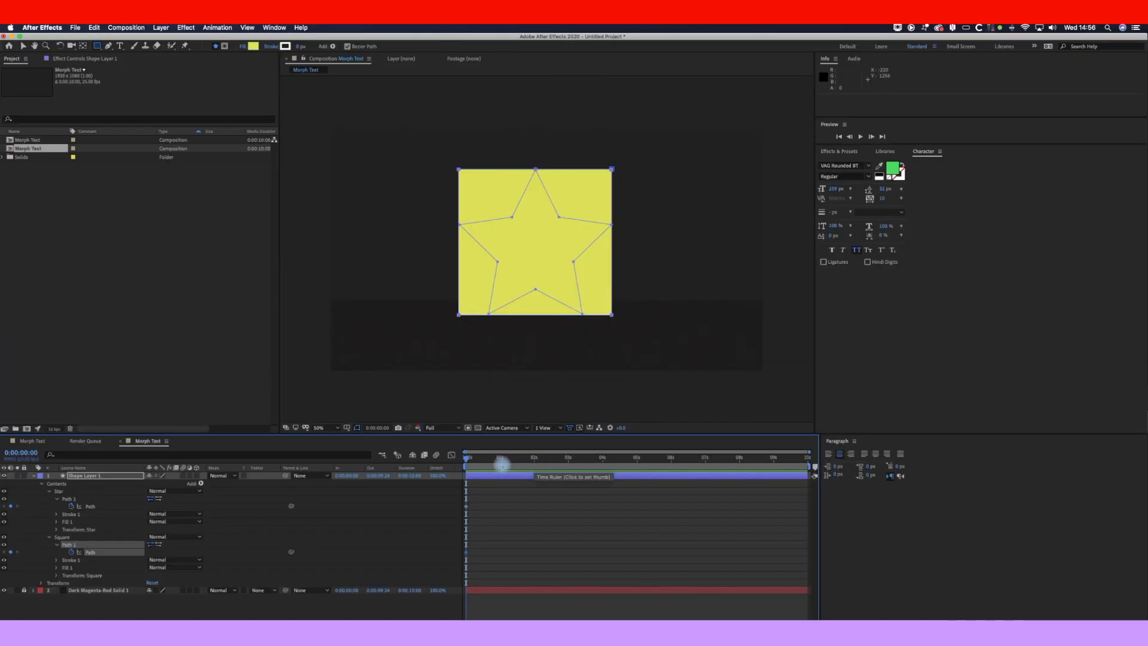
- Copy the Square's path and paste it onto the Star's path as a keyframe at 0:00:01:00
click(500, 464)
click(487, 550)
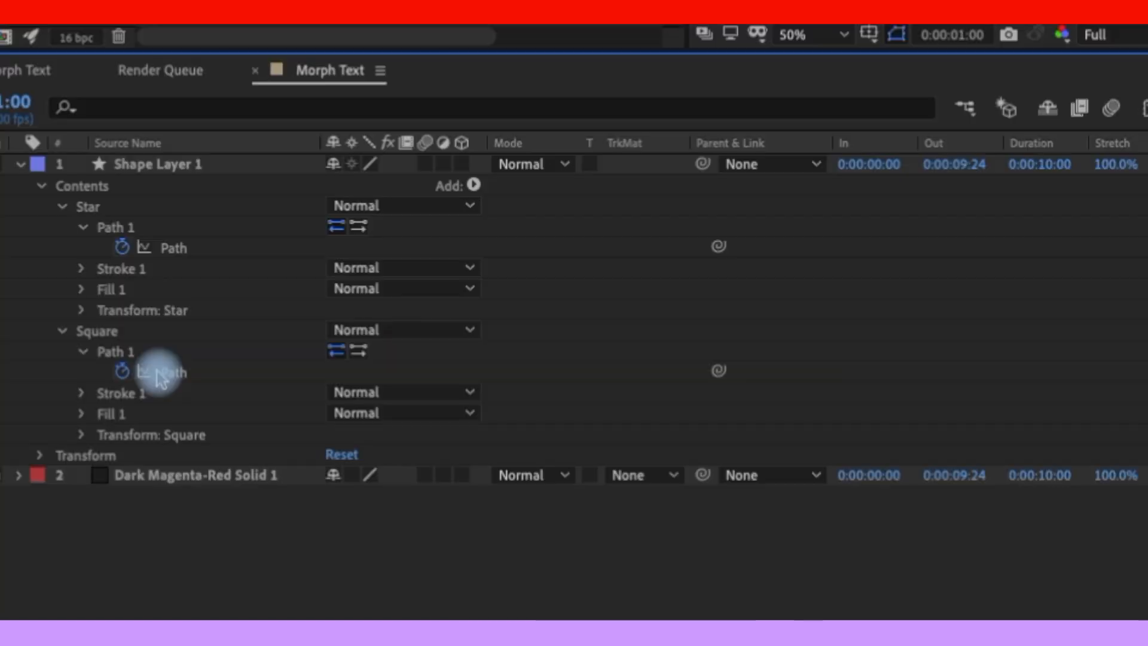
click(91, 551)
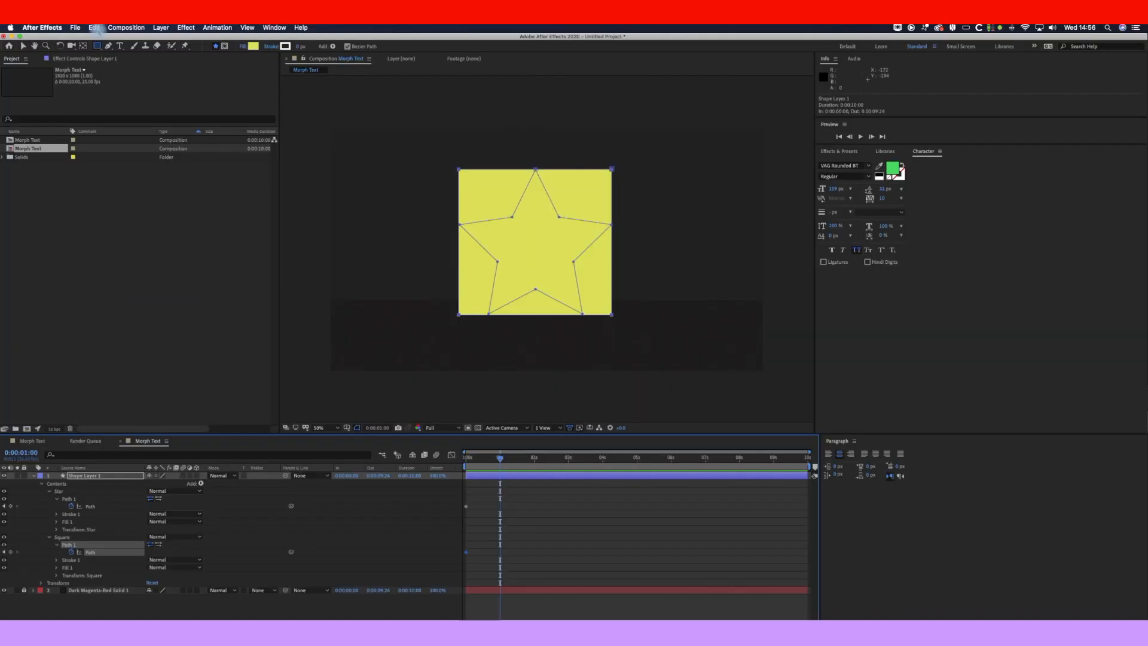
click(94, 27)
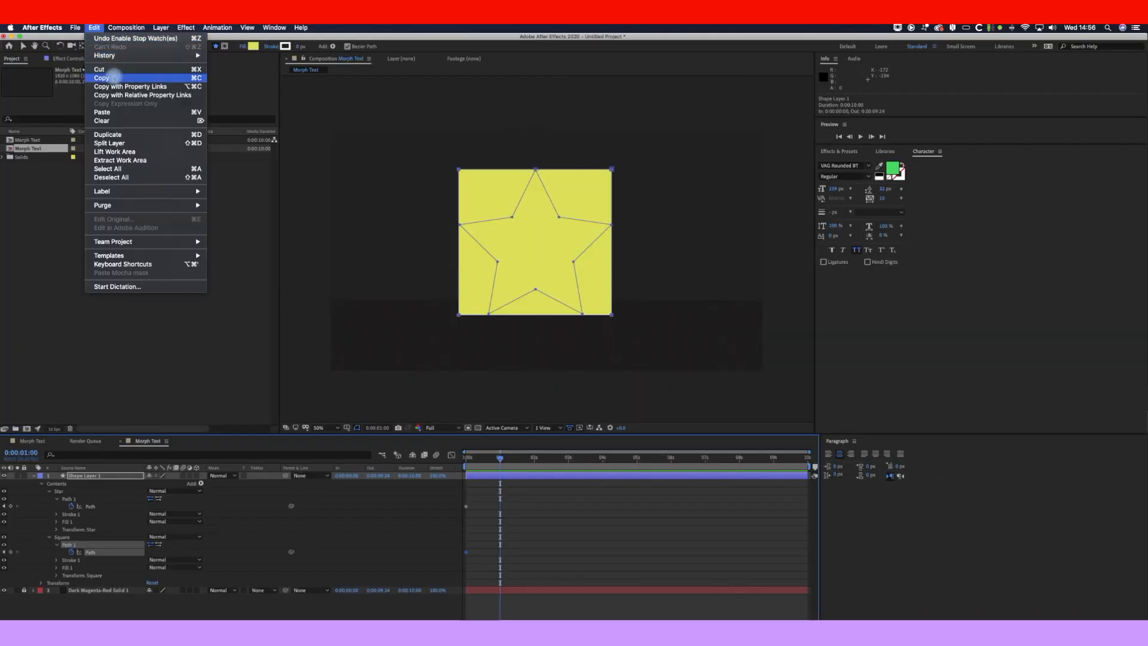
click(102, 77)
click(80, 499)
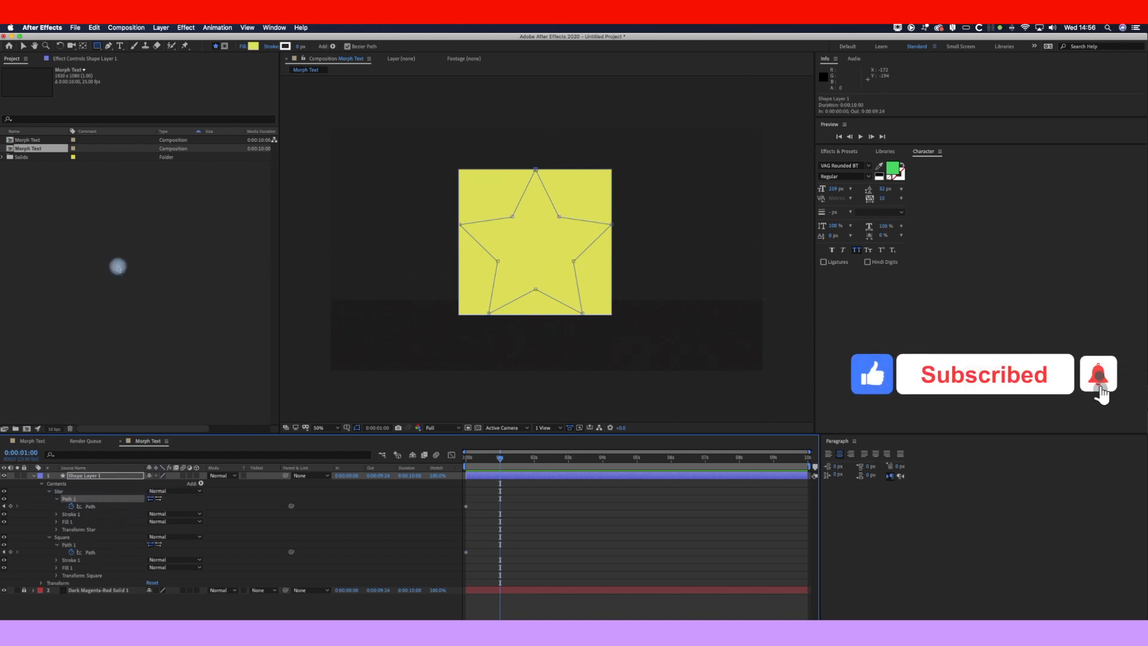
click(94, 27)
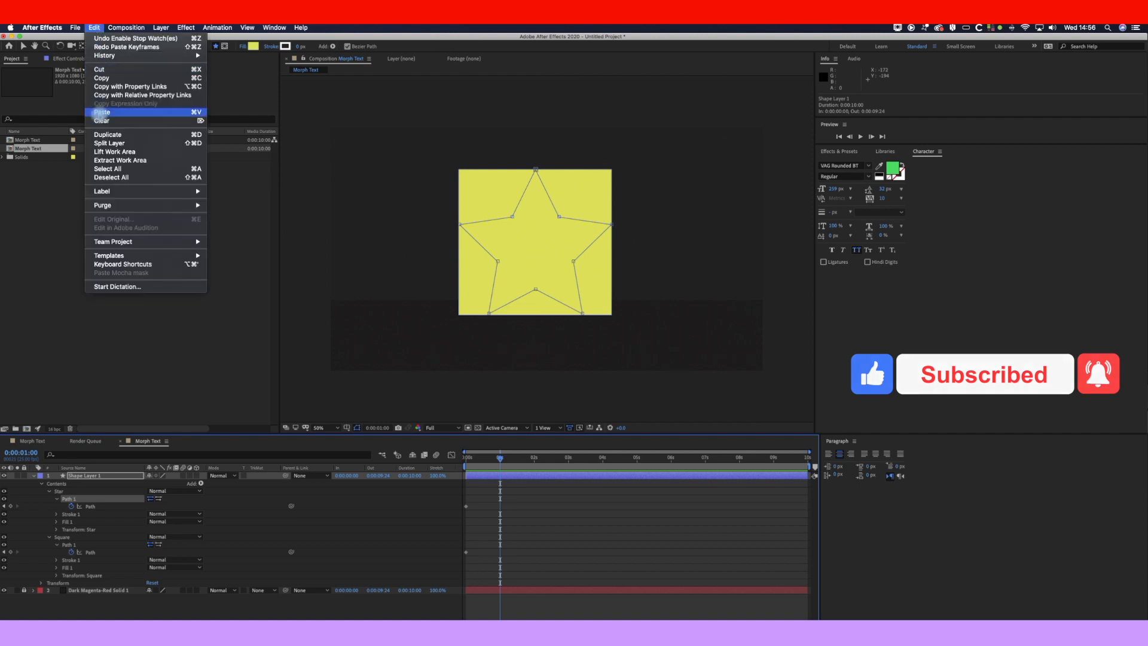
click(101, 112)
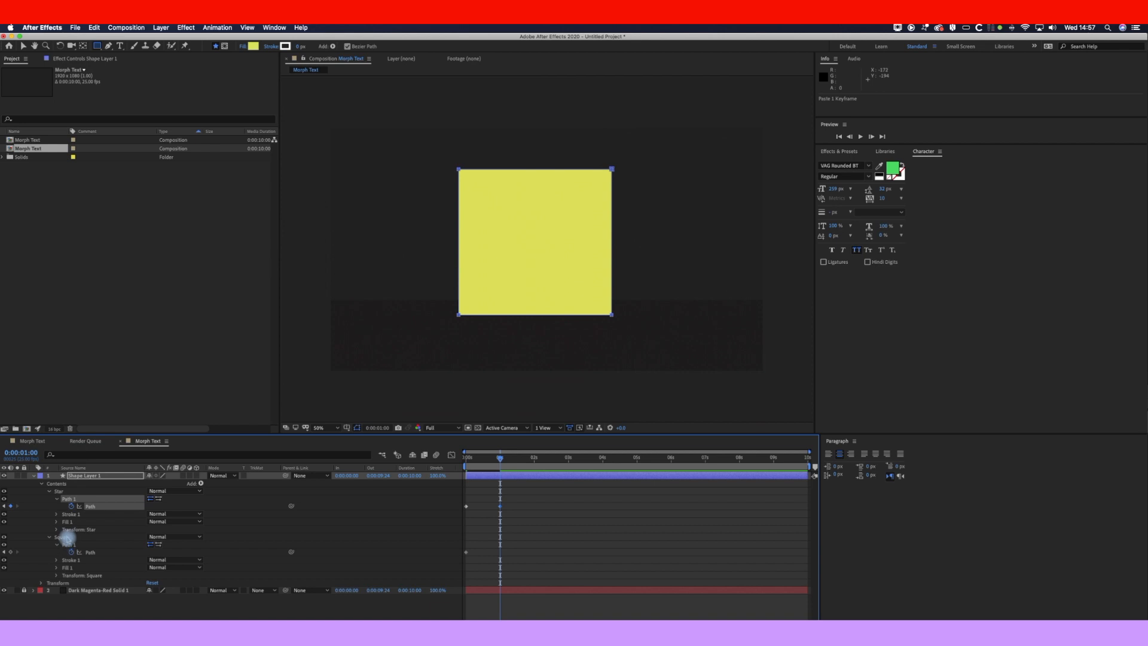
- Delete the Square group from Shape Layer 1
click(64, 537)
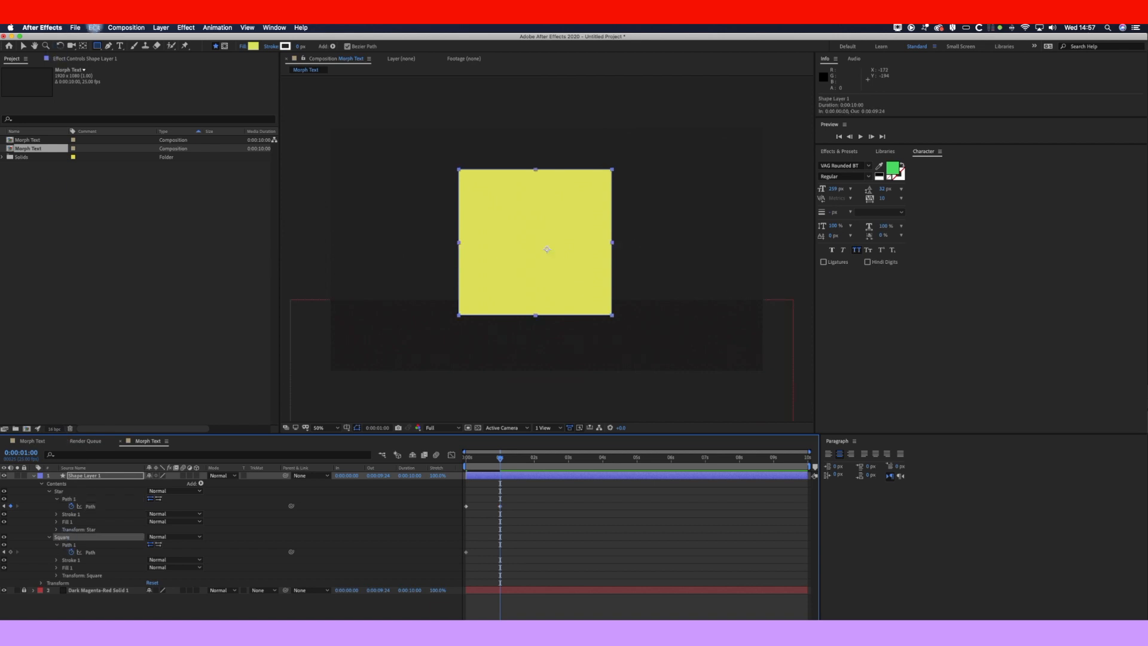
click(94, 27)
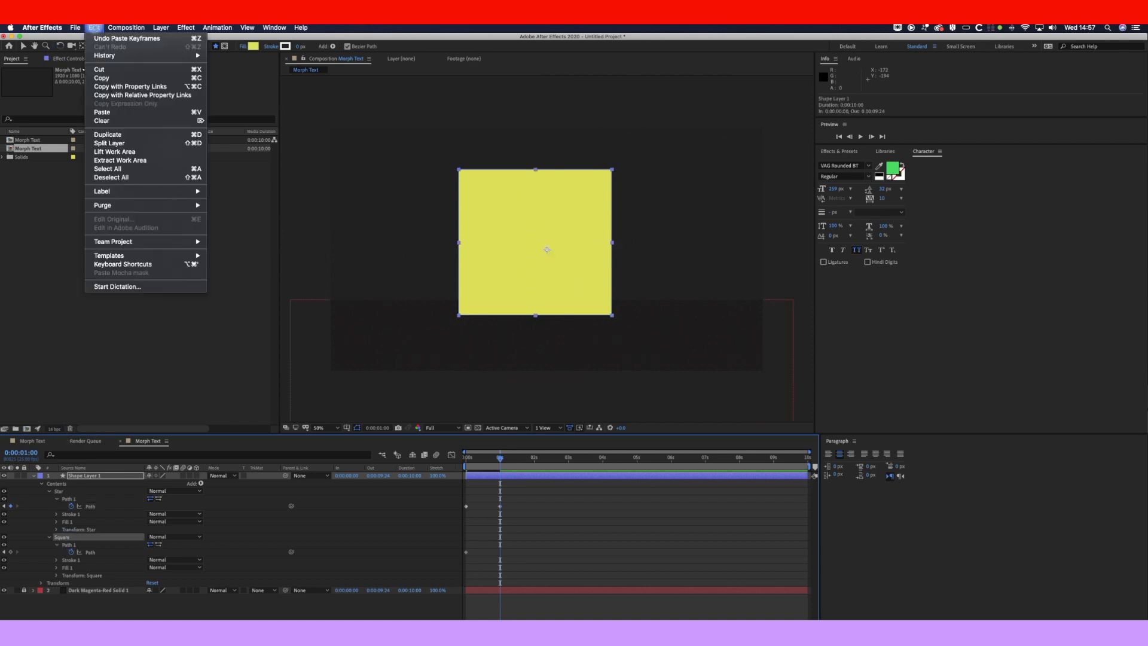
click(119, 121)
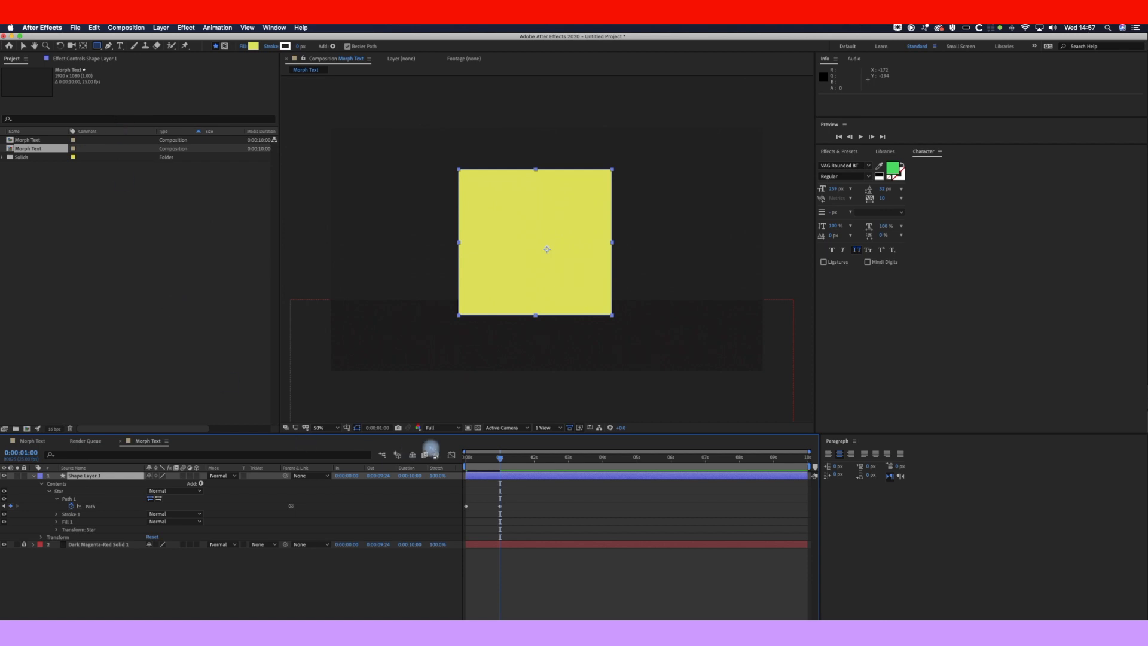
- Preview the star-to-square morph from the start of the timeline
drag(489, 459, 451, 462)
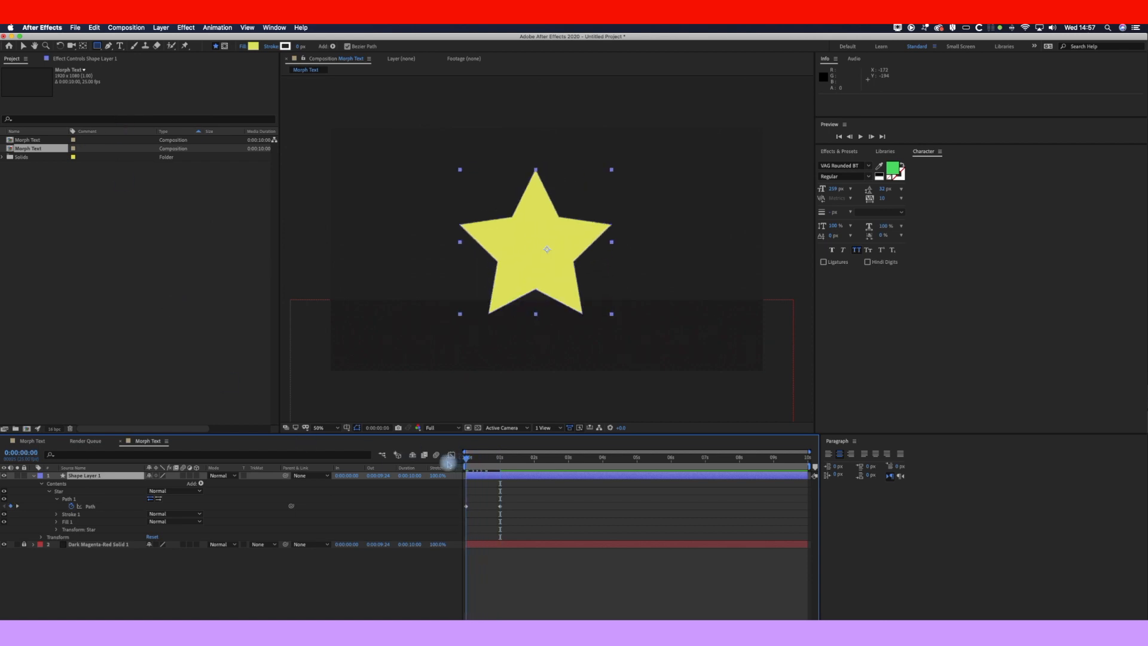
key(space)
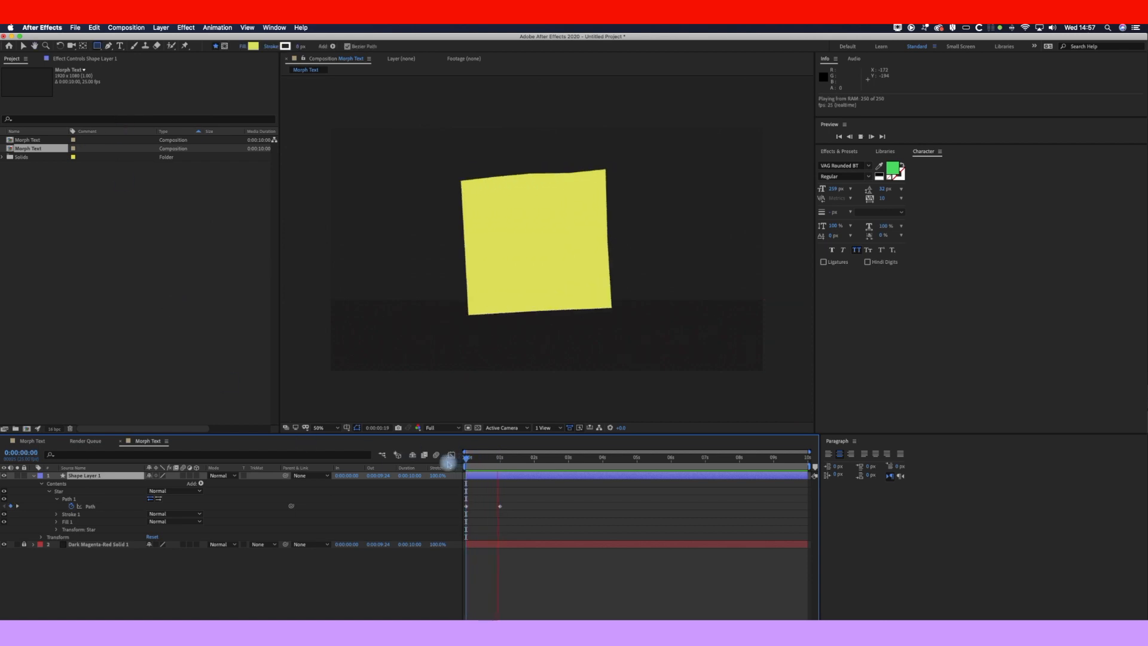
key(space)
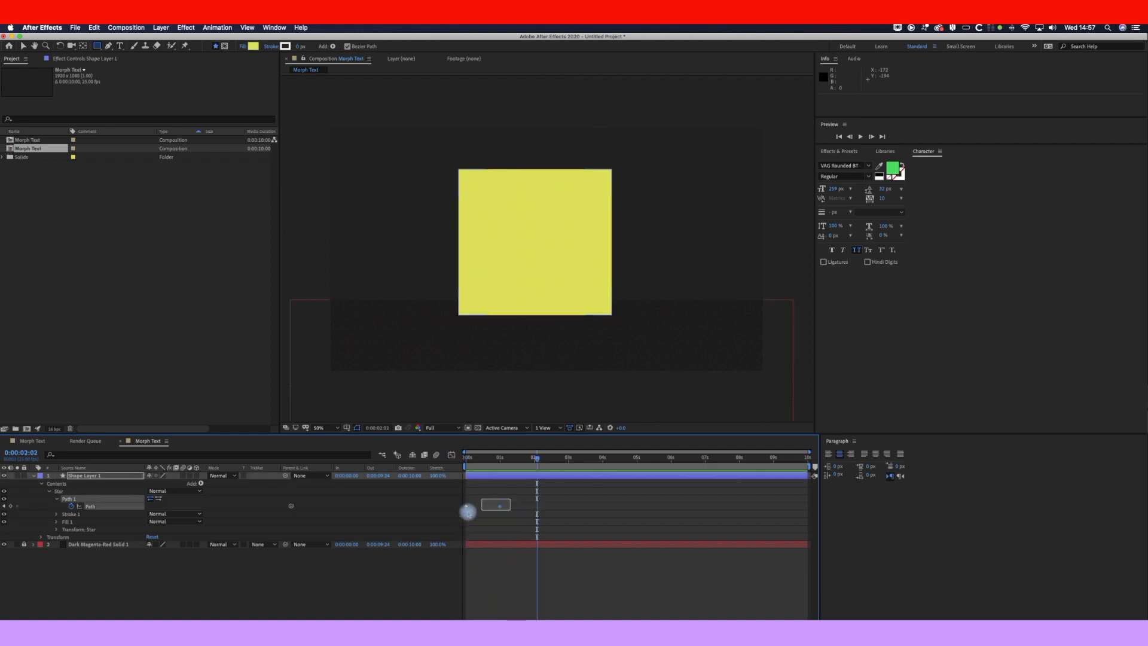
- Shift both of the Star's path keyframes one second later
click(499, 506)
drag(498, 508, 530, 502)
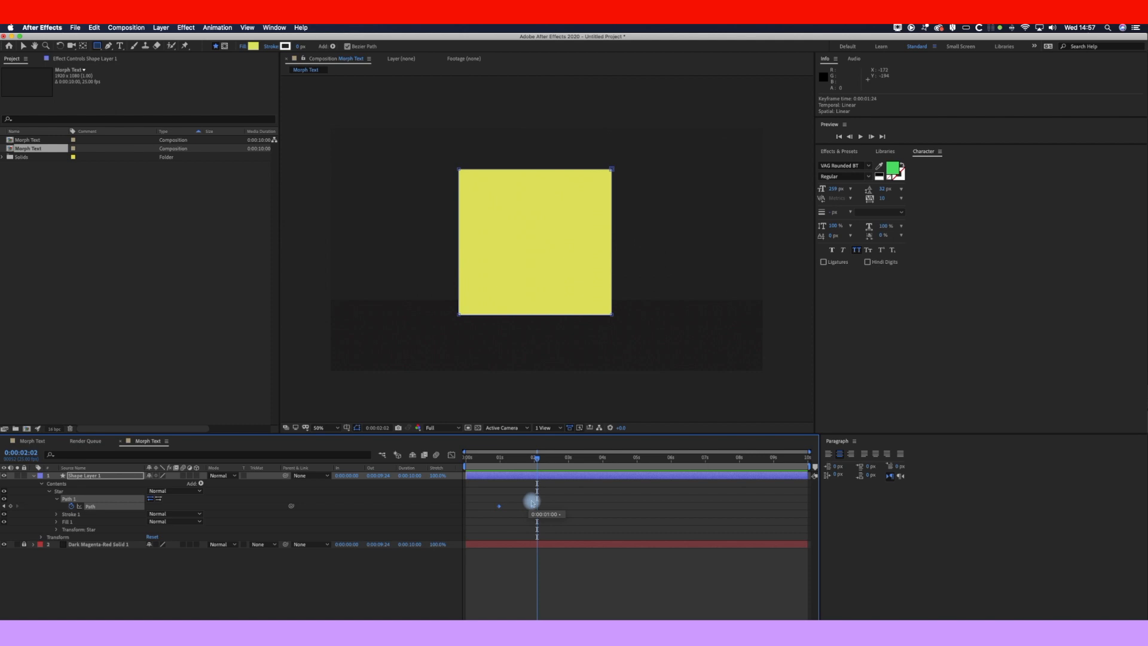
- Copy the square path keyframe at 0:00:02:00 and paste it at 0:00:03:00
click(537, 507)
click(533, 507)
click(96, 28)
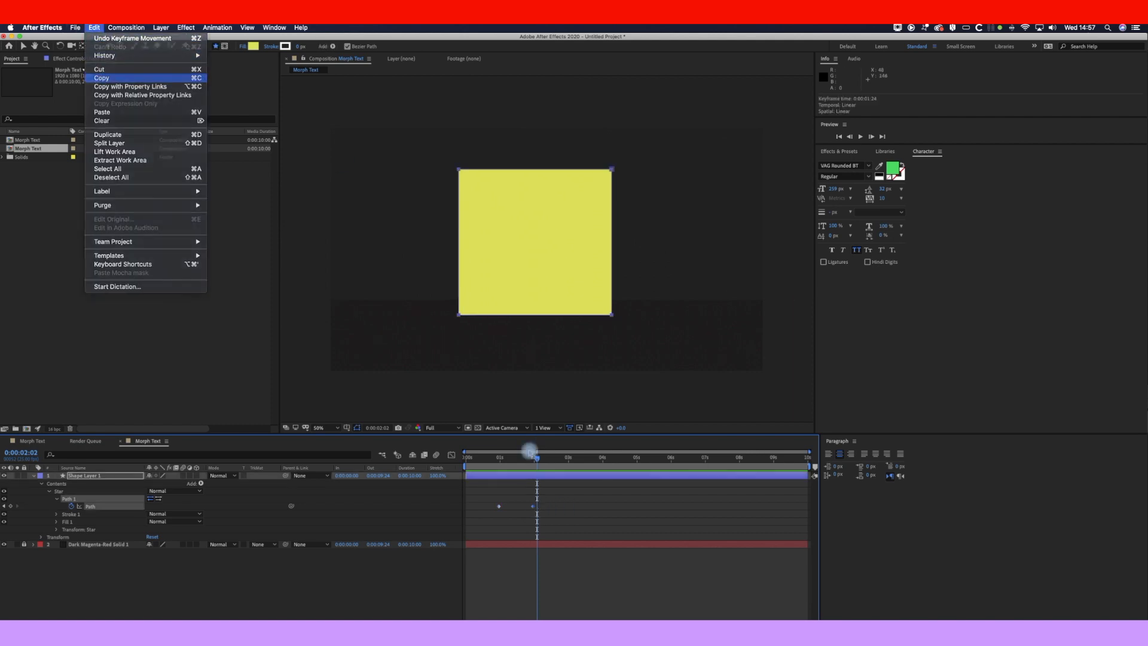
drag(556, 461, 568, 462)
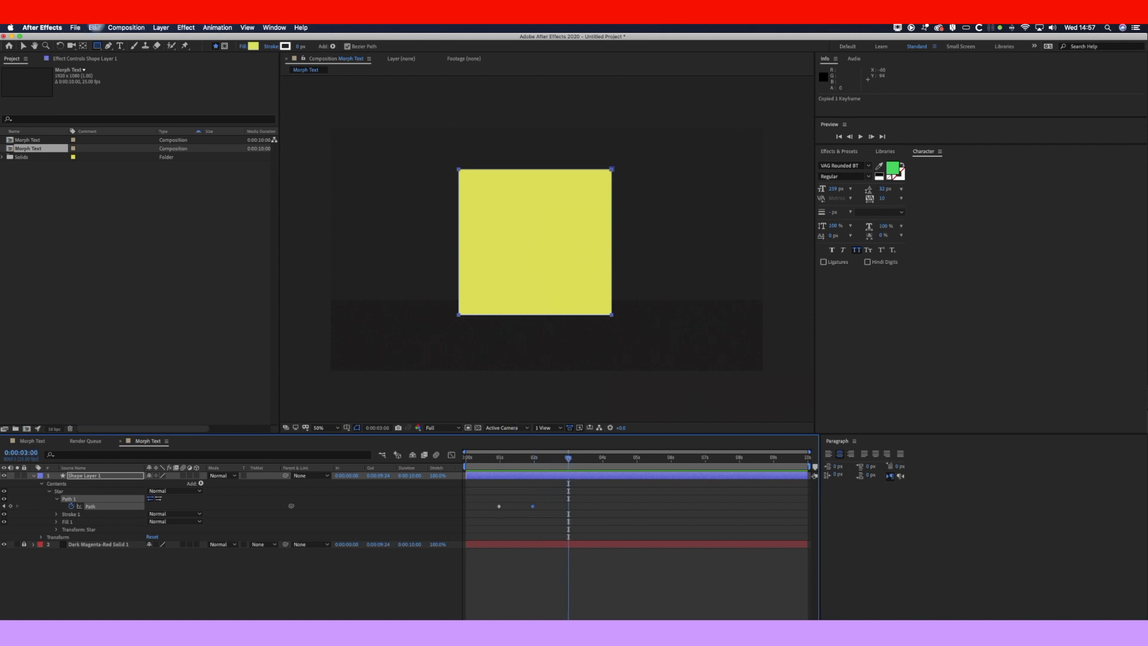
click(94, 28)
click(173, 111)
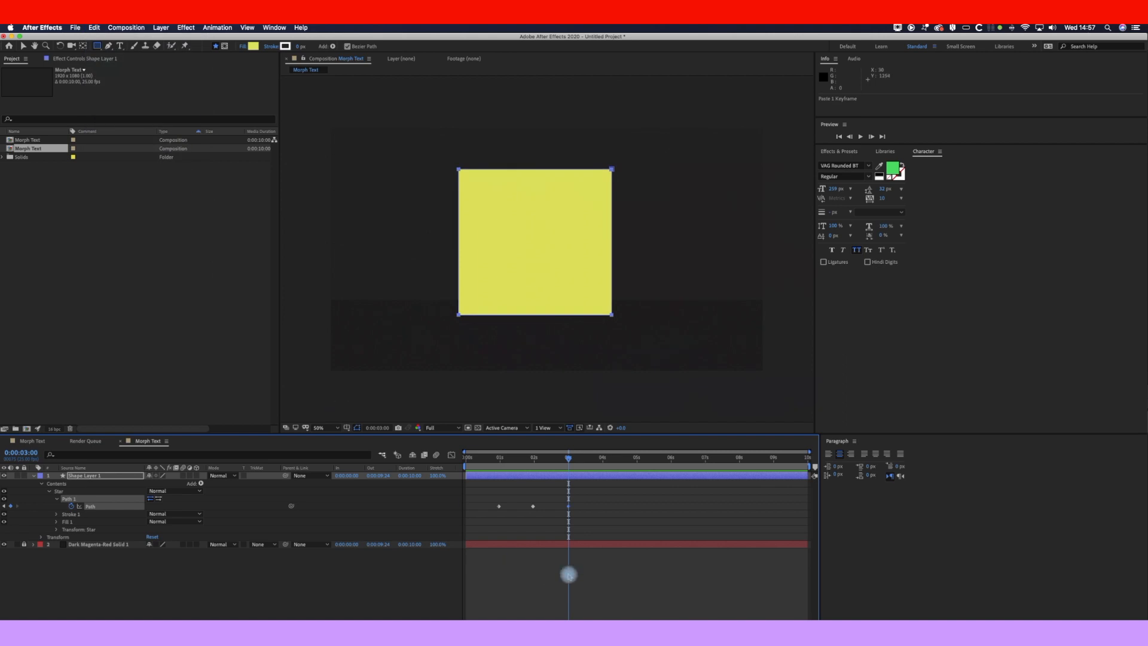
- Copy the star path keyframe at 0:00:01:00 and paste it at 0:00:04:00 and 0:00:05:00
click(499, 507)
key(ctrl+c)
drag(568, 460, 601, 466)
key(ctrl+v)
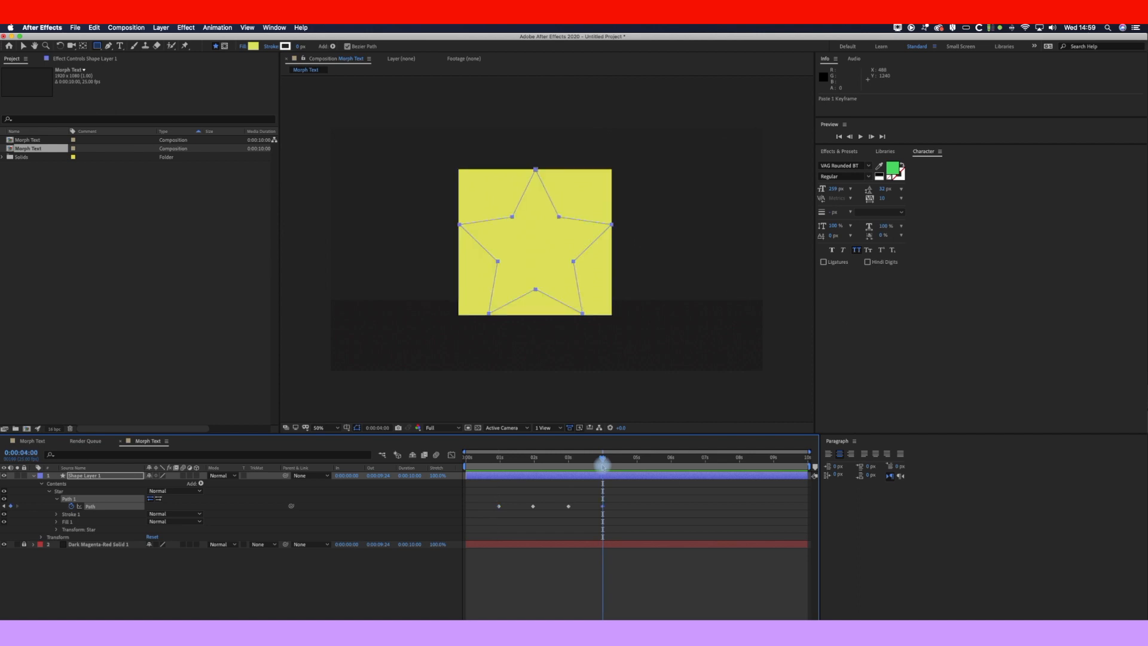
click(637, 463)
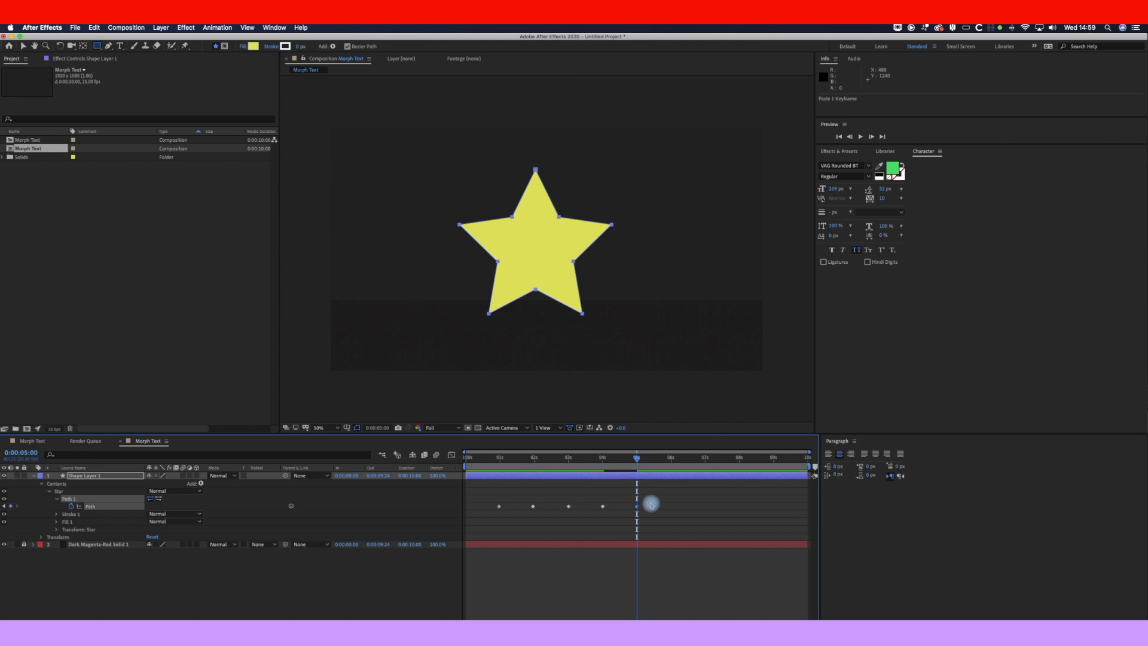
- Copy all of the Star's path keyframes and paste them starting at 0:00:05:00
drag(652, 501, 497, 518)
click(94, 27)
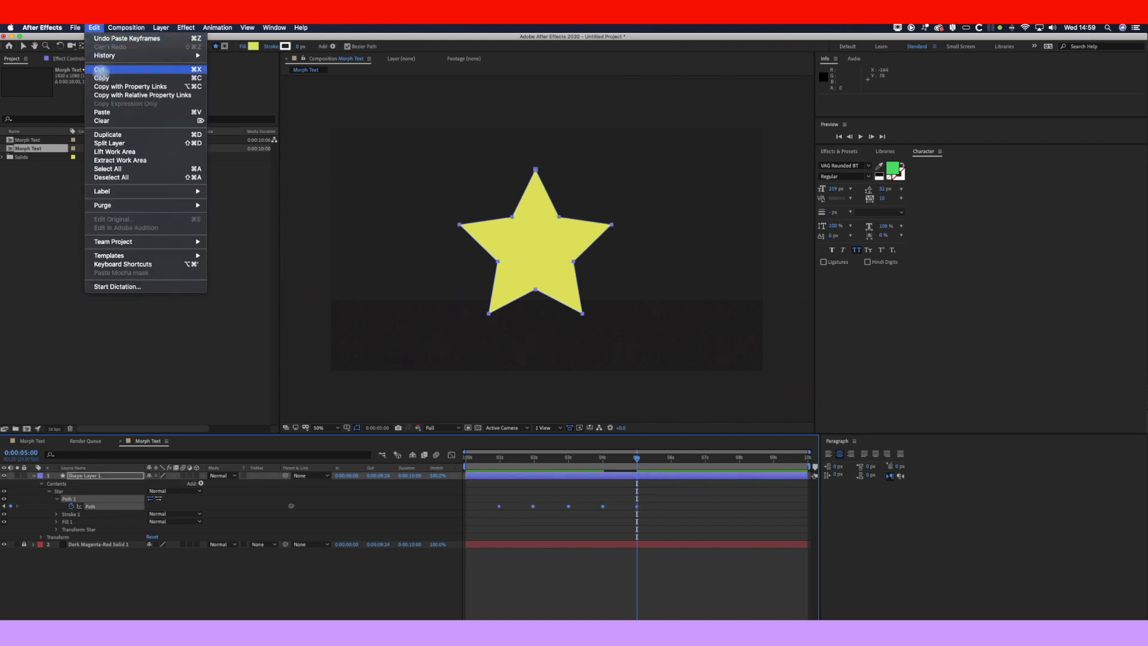
click(99, 81)
mouse_move(635, 465)
mouse_down()
mouse_move(590, 465)
mouse_move(637, 472)
mouse_up()
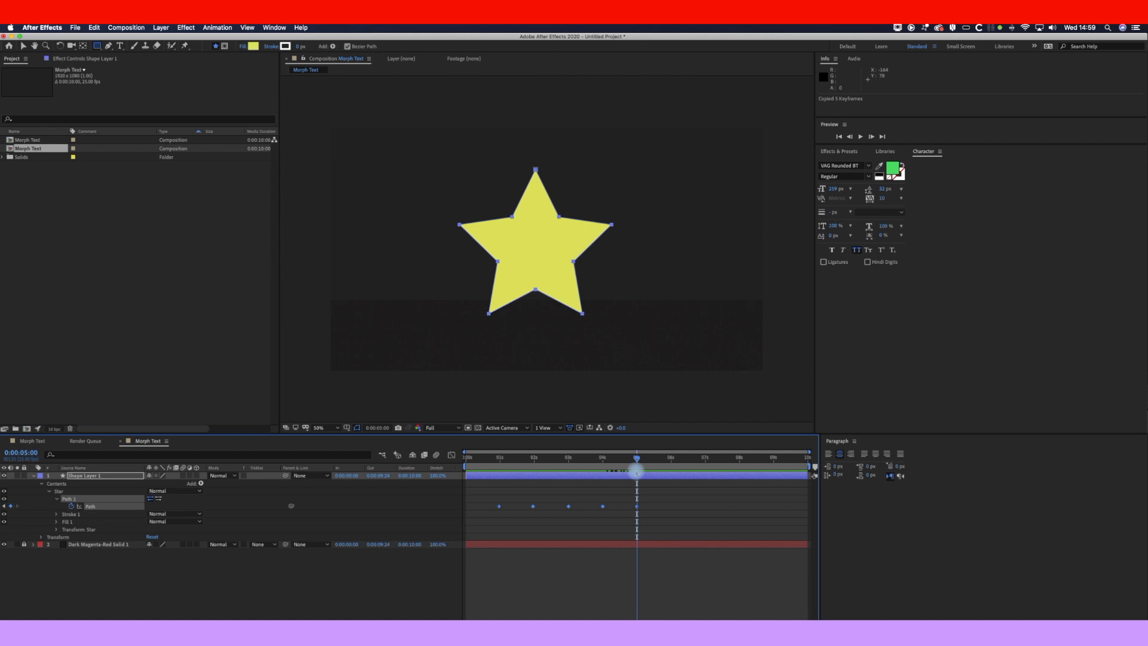
click(94, 28)
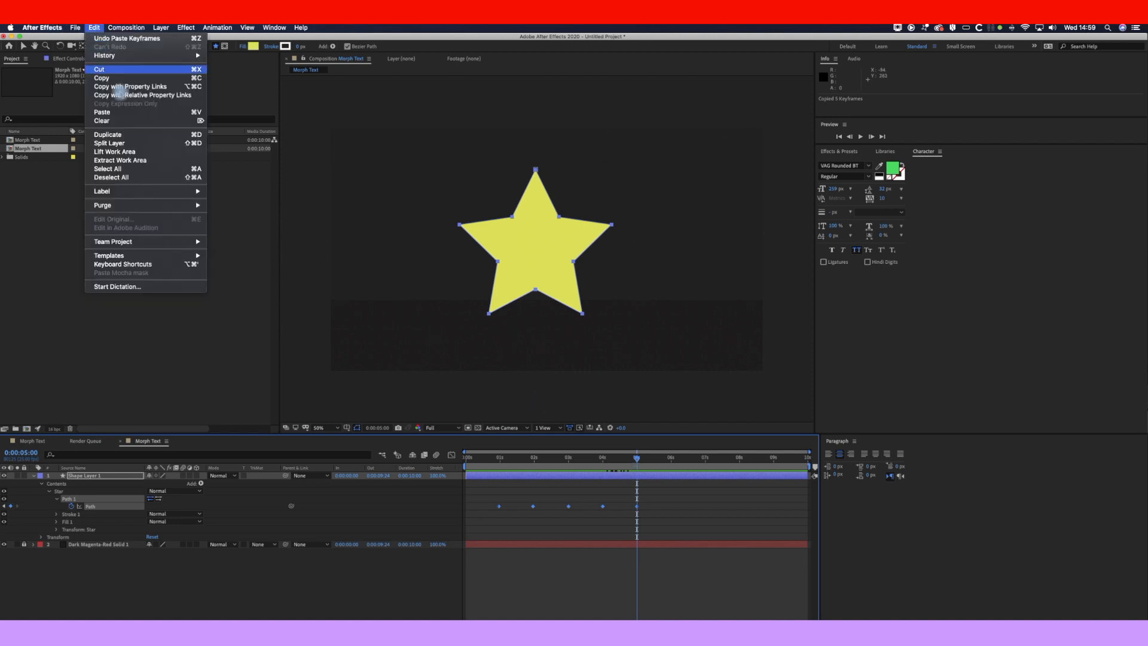
click(115, 110)
- Scrub to the end of the timeline and preview the repeating star-square morph from the start
drag(636, 460, 807, 465)
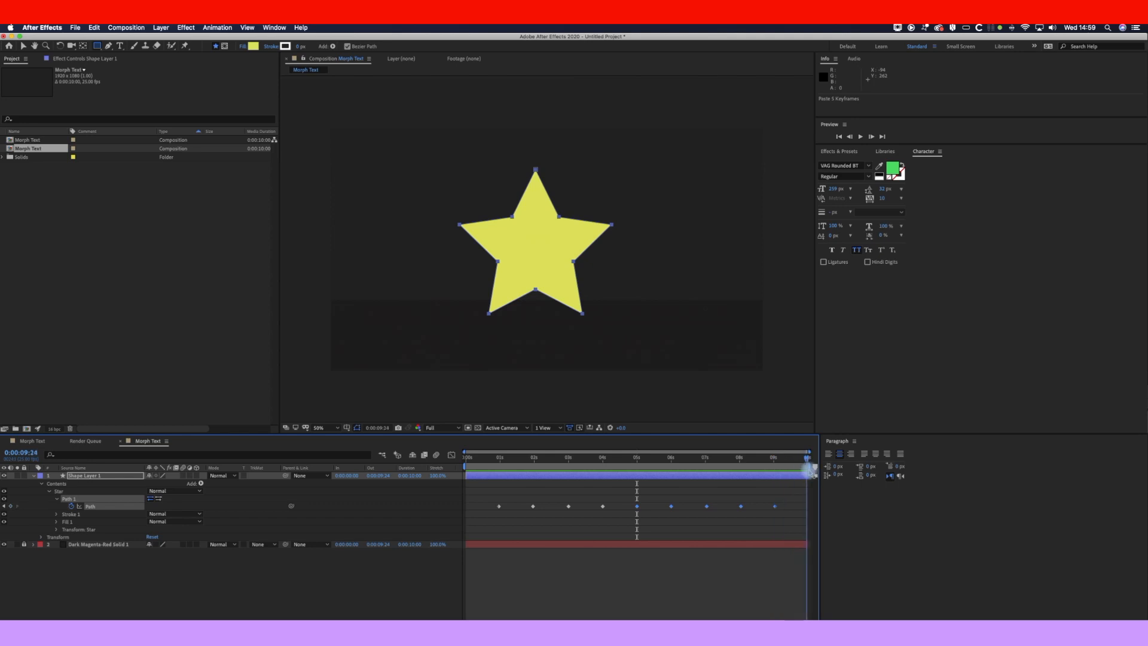
drag(494, 465, 457, 463)
key(space)
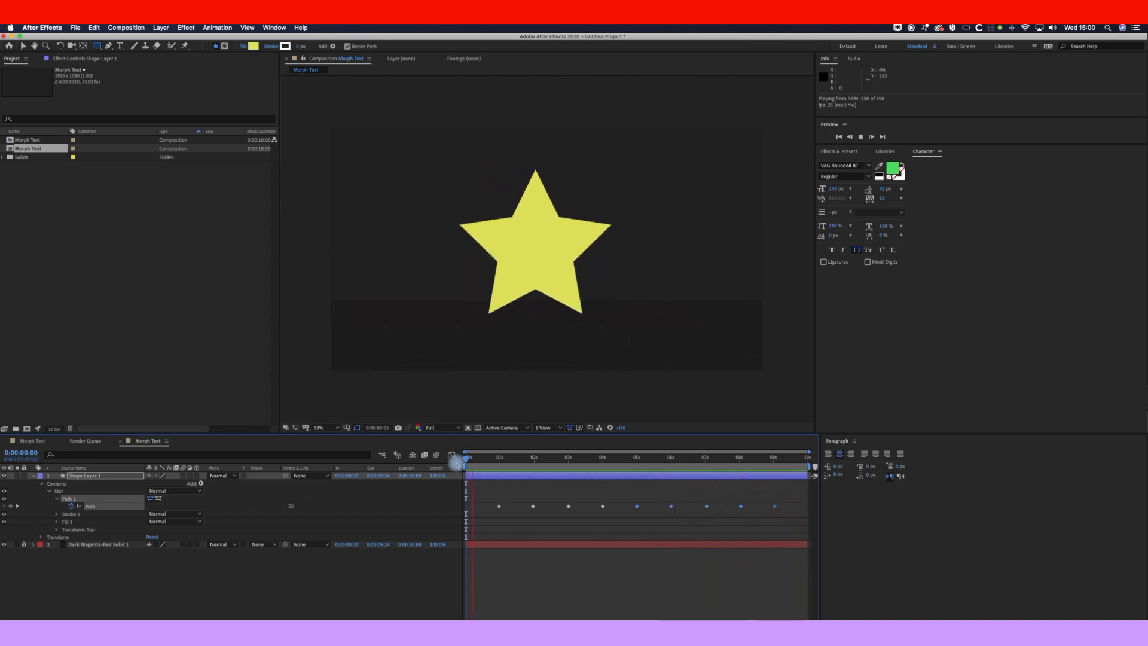
key(space)
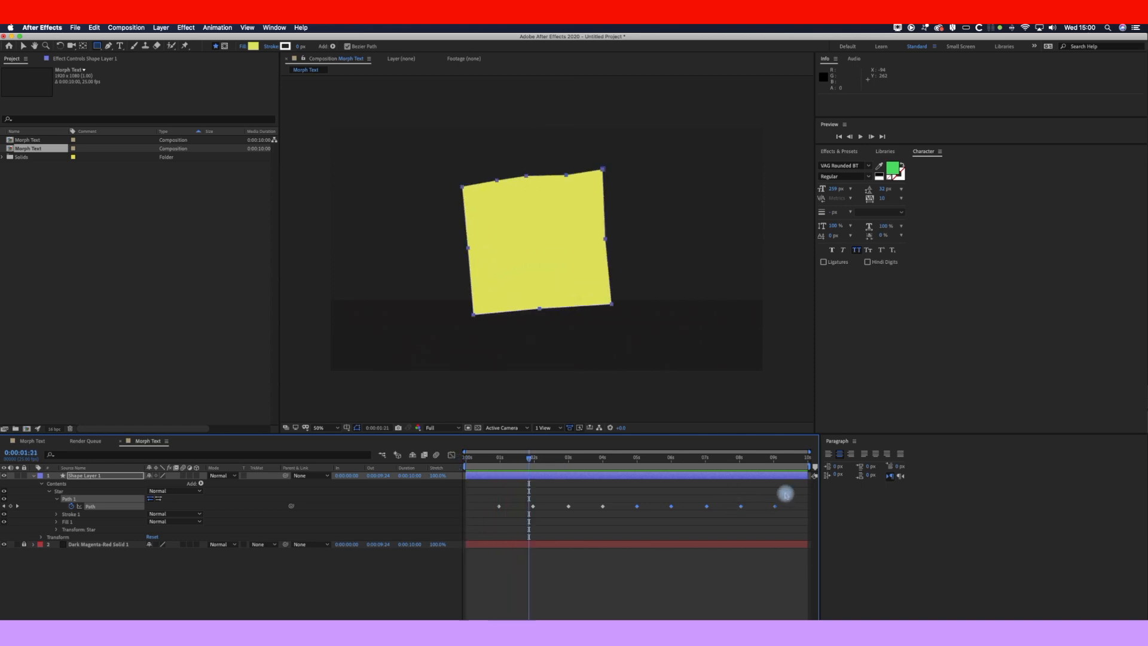
- Add a Stroke layer style to Shape Layer 1
click(479, 501)
click(213, 489)
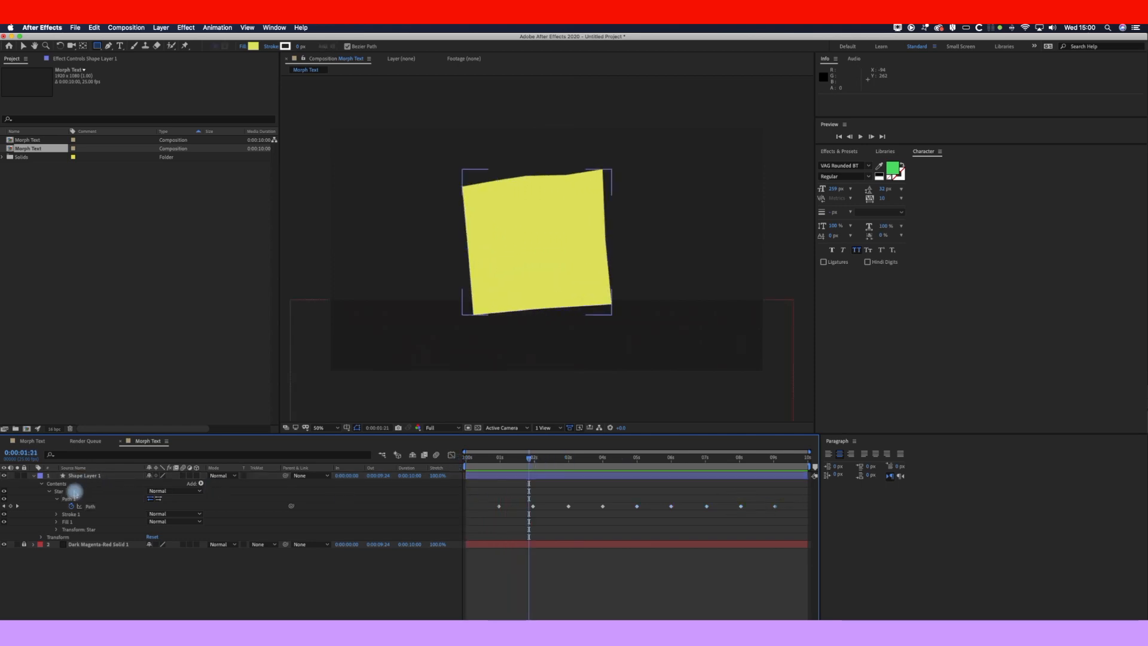
click(64, 491)
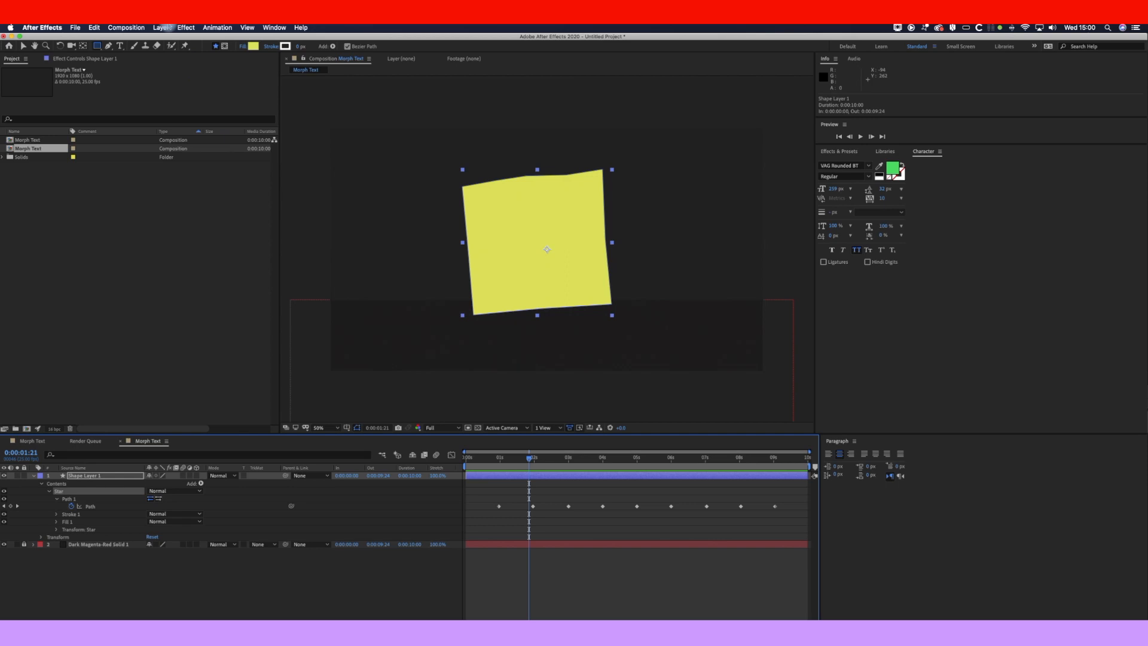
click(163, 28)
mouse_move(184, 234)
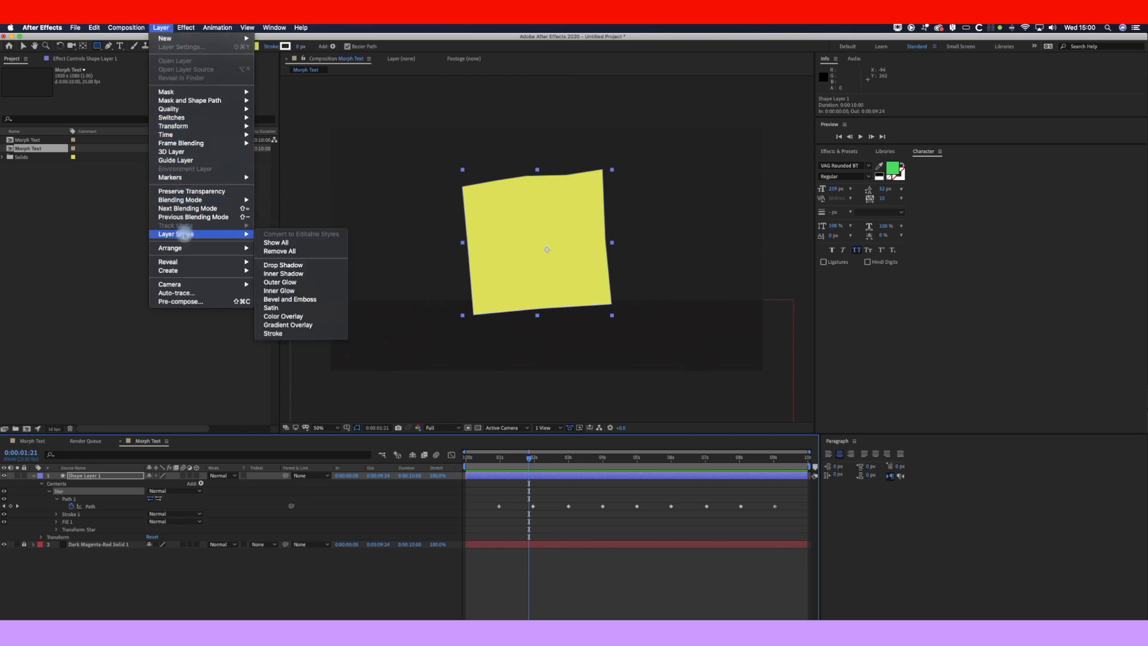
click(273, 333)
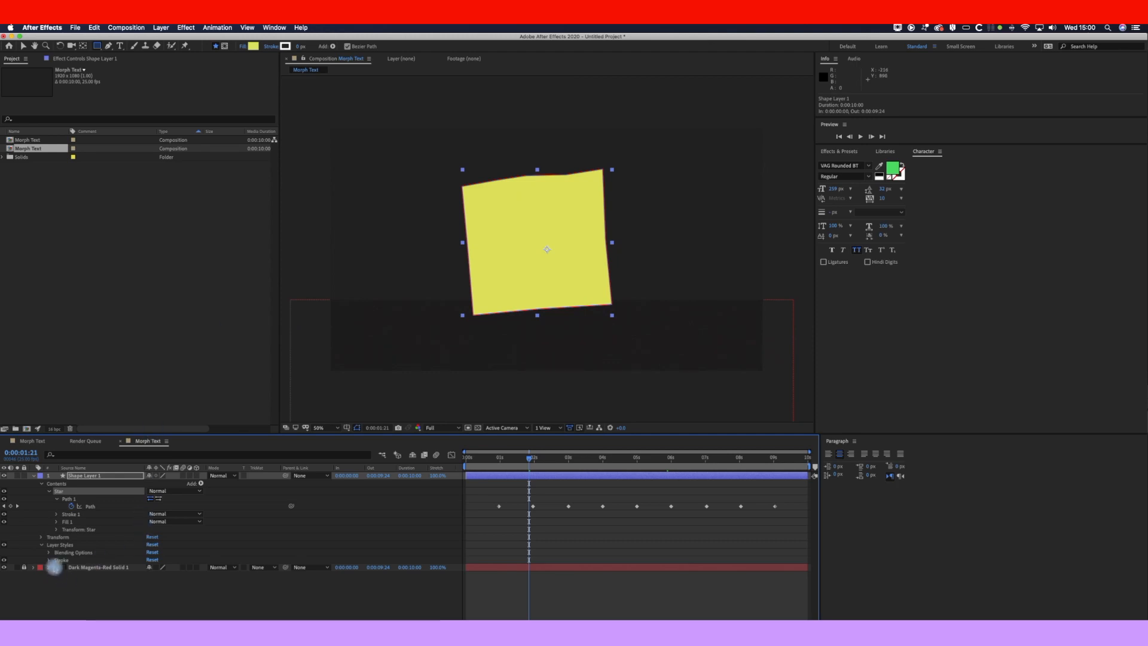
- Set the Stroke layer style's colour to yellow-orange F7C256 and slightly increase its size
click(50, 561)
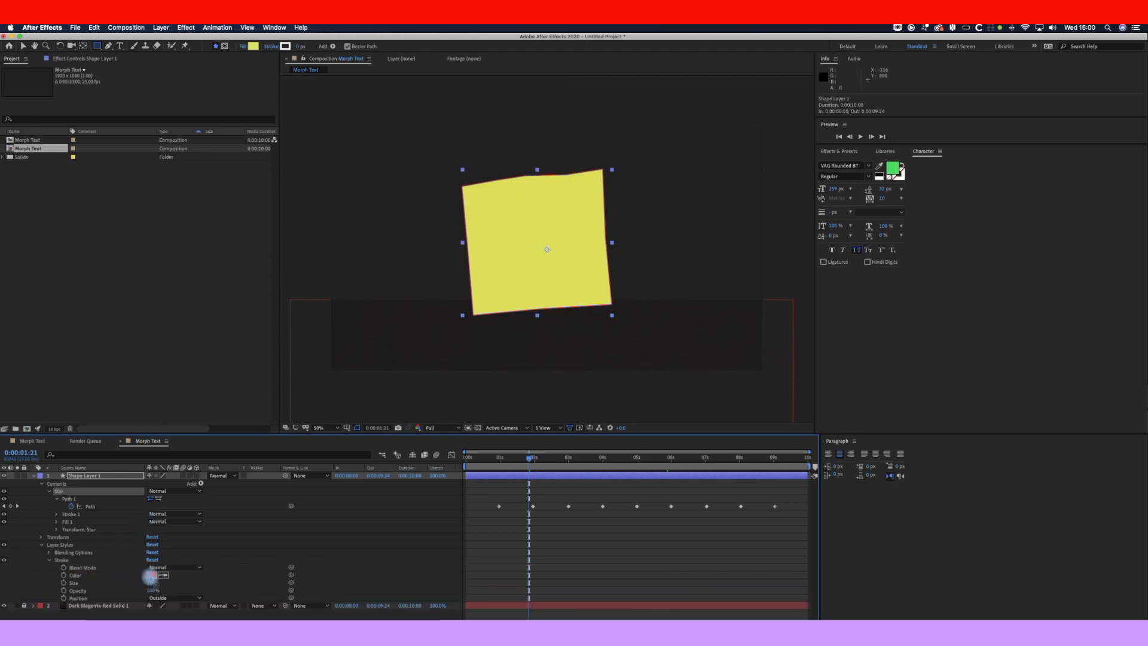
click(152, 576)
drag(703, 350, 703, 346)
drag(681, 285, 652, 252)
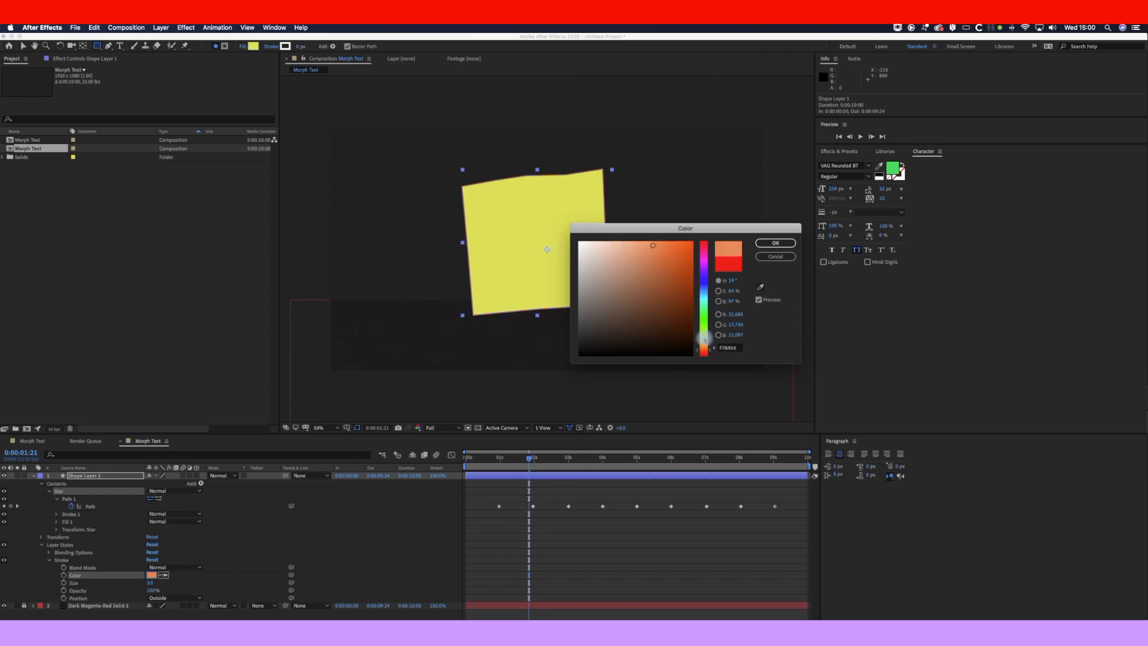
drag(705, 342, 705, 336)
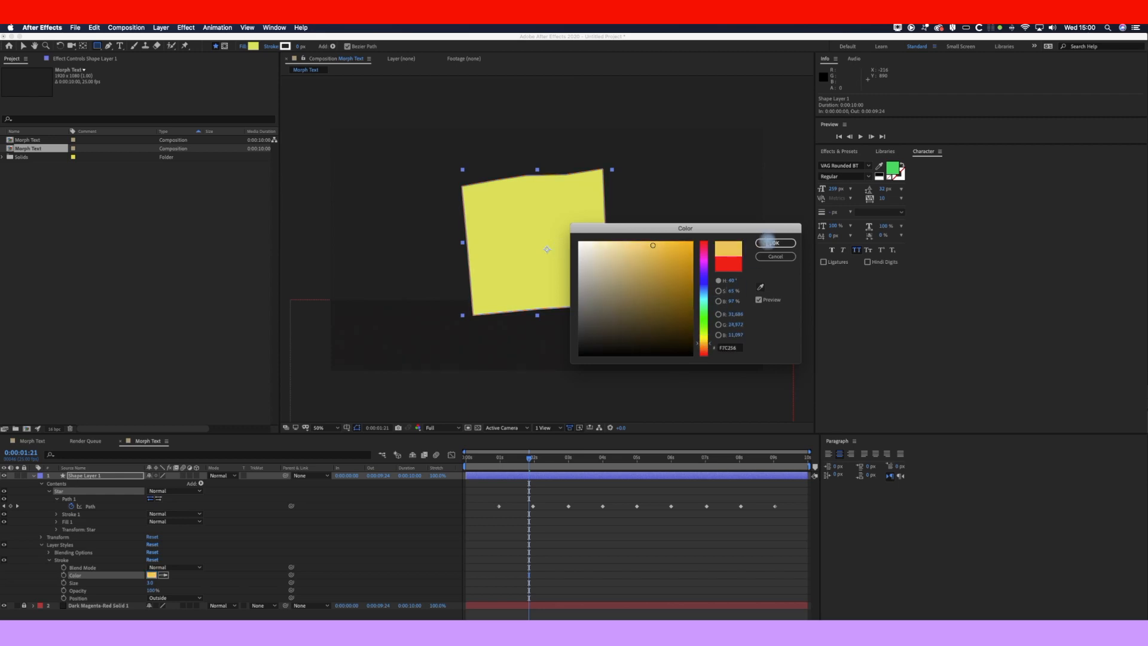
click(773, 242)
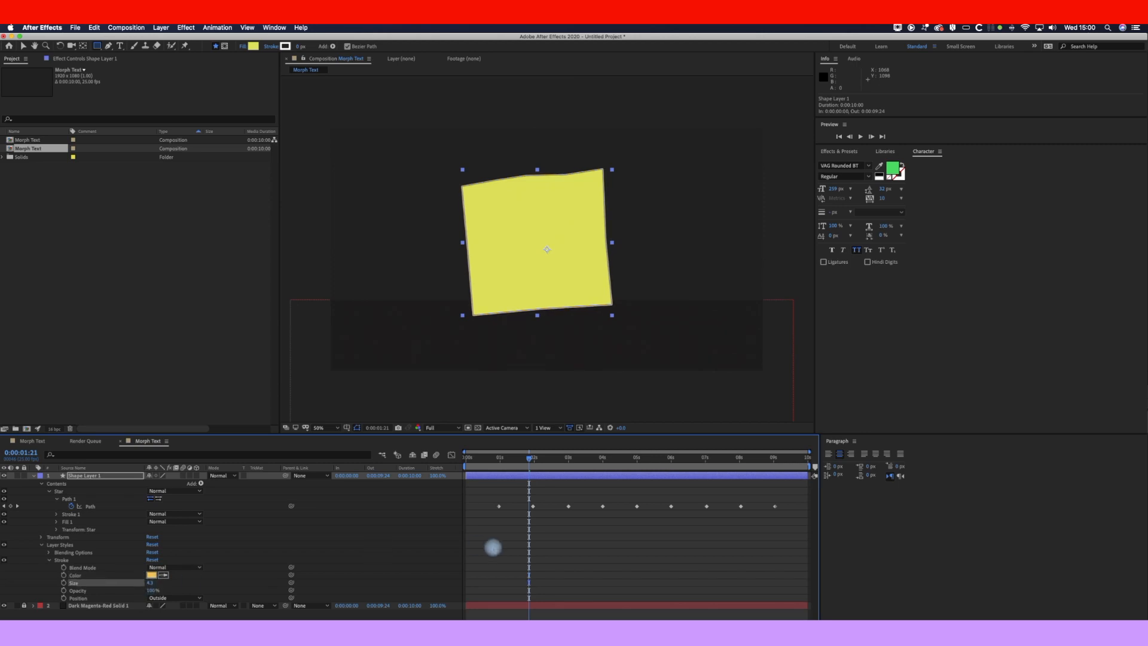
click(512, 559)
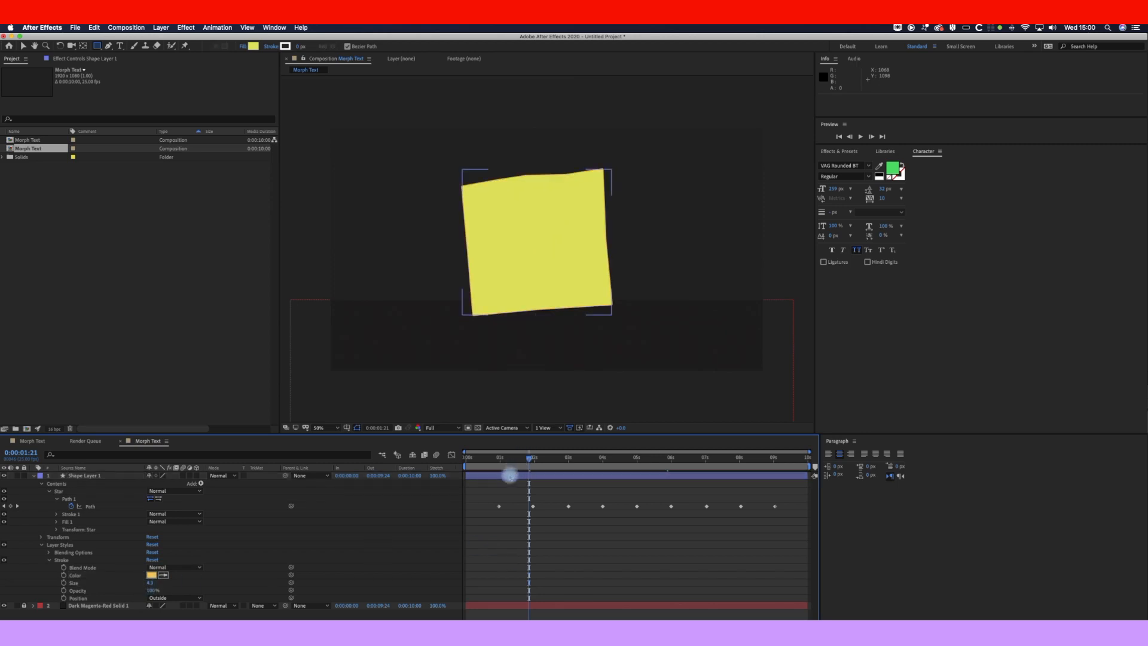
- Add an Inner Glow layer style to Shape Layer 1 and set its blend mode to Normal
click(510, 475)
click(161, 27)
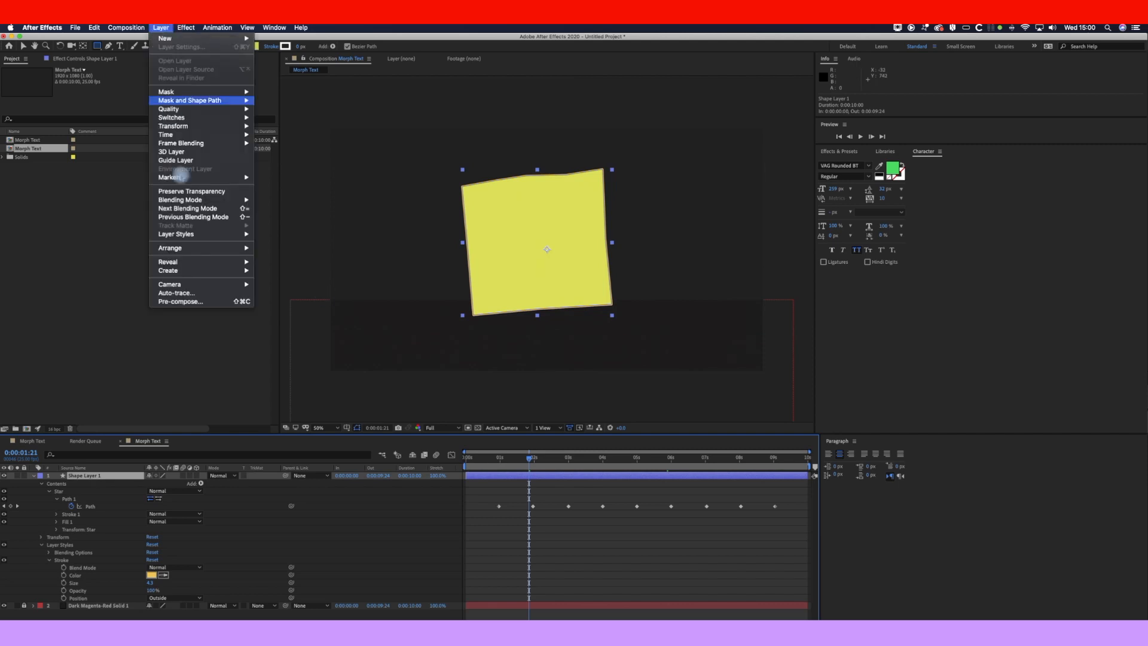
mouse_move(240, 234)
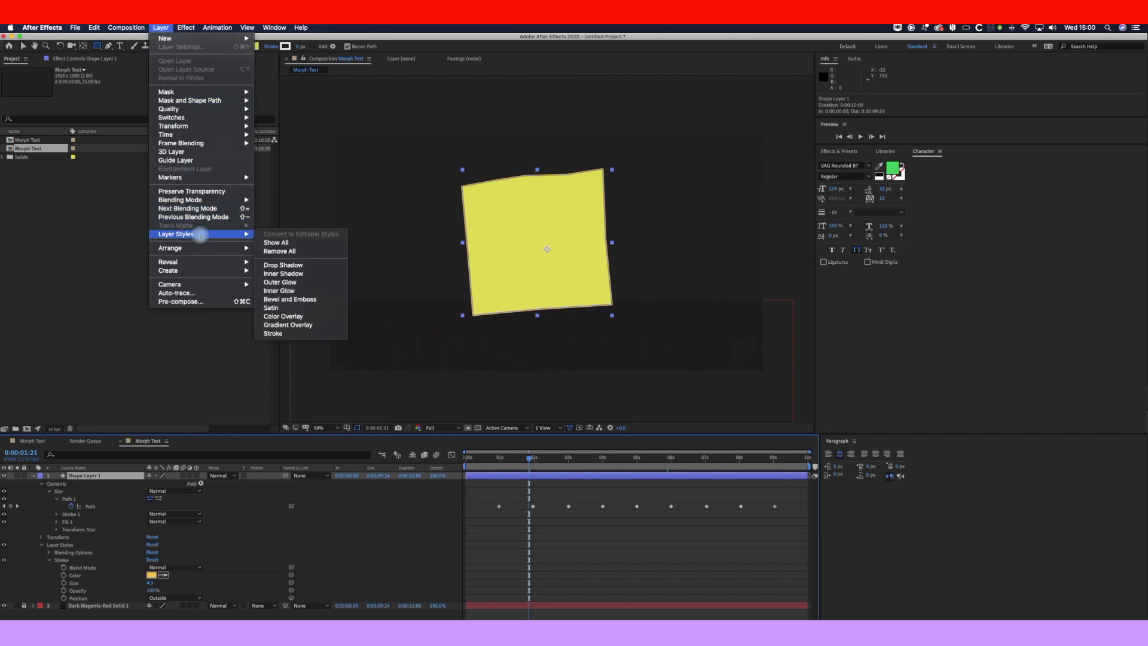
click(300, 291)
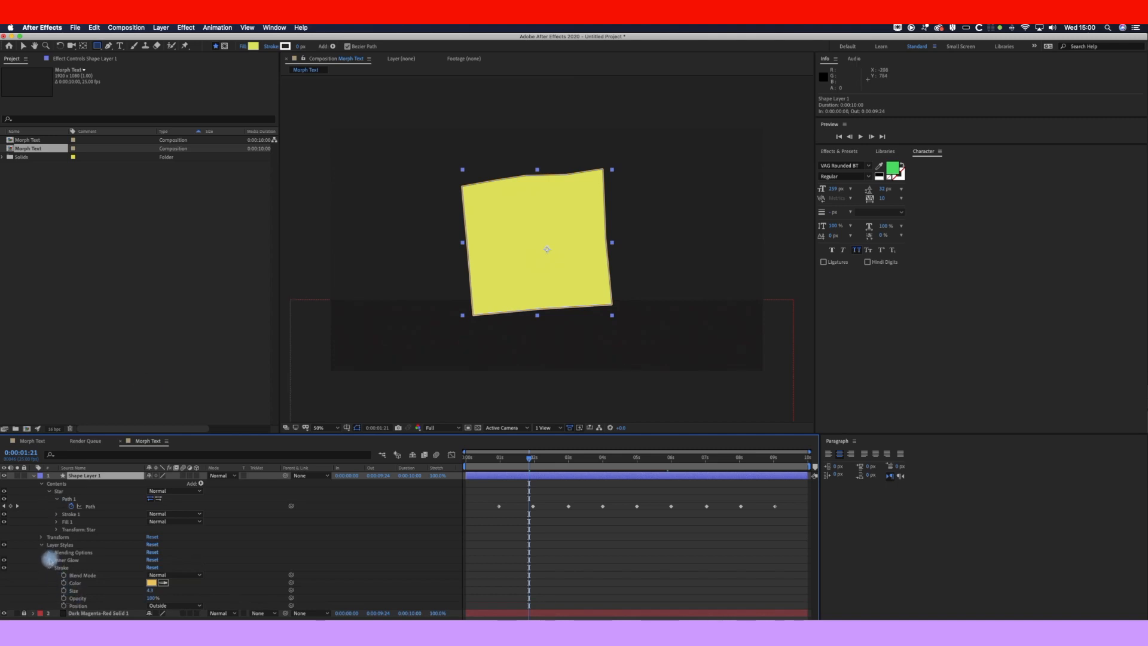
click(49, 560)
click(171, 568)
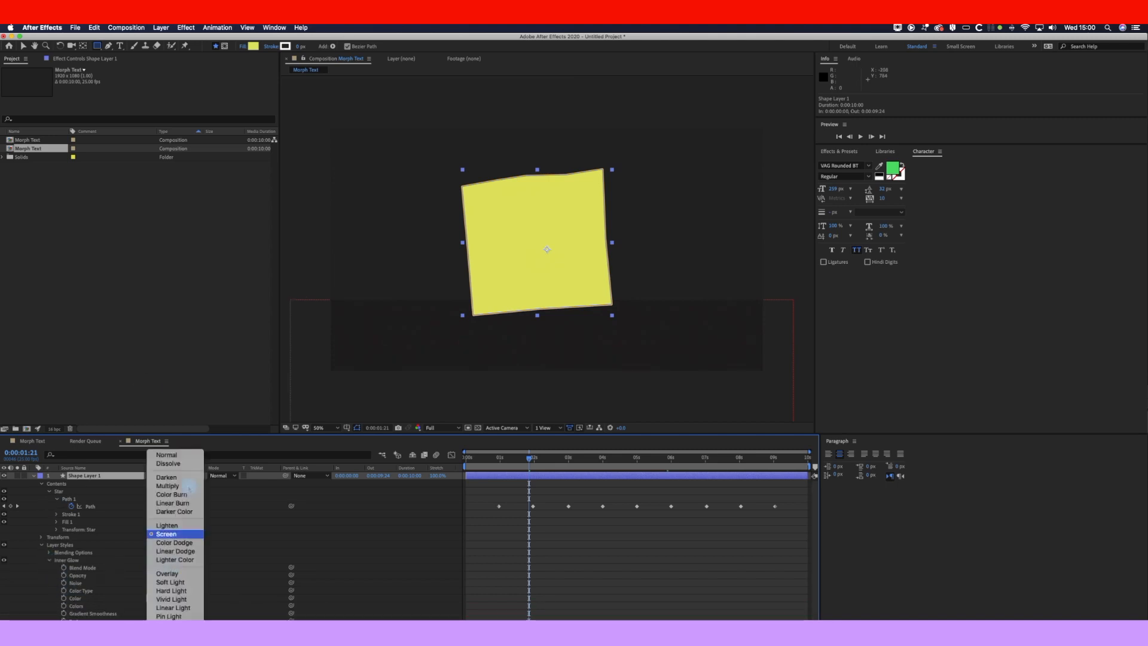
click(179, 455)
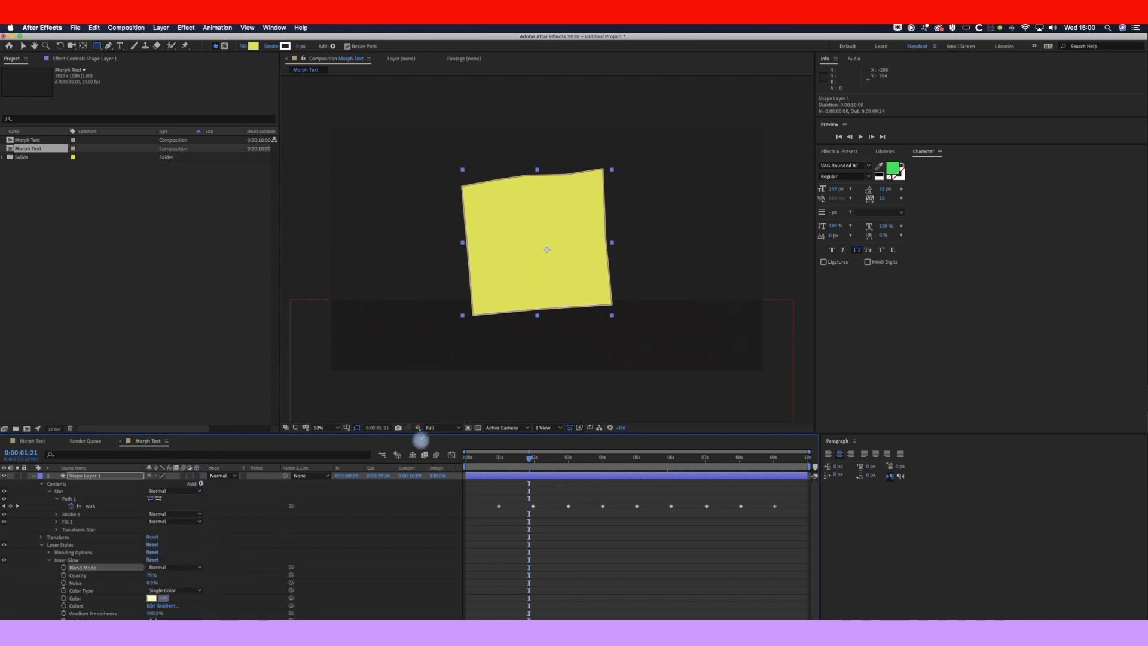
- Set the Inner Glow colour to a strong orange and increase the glow's size
click(151, 598)
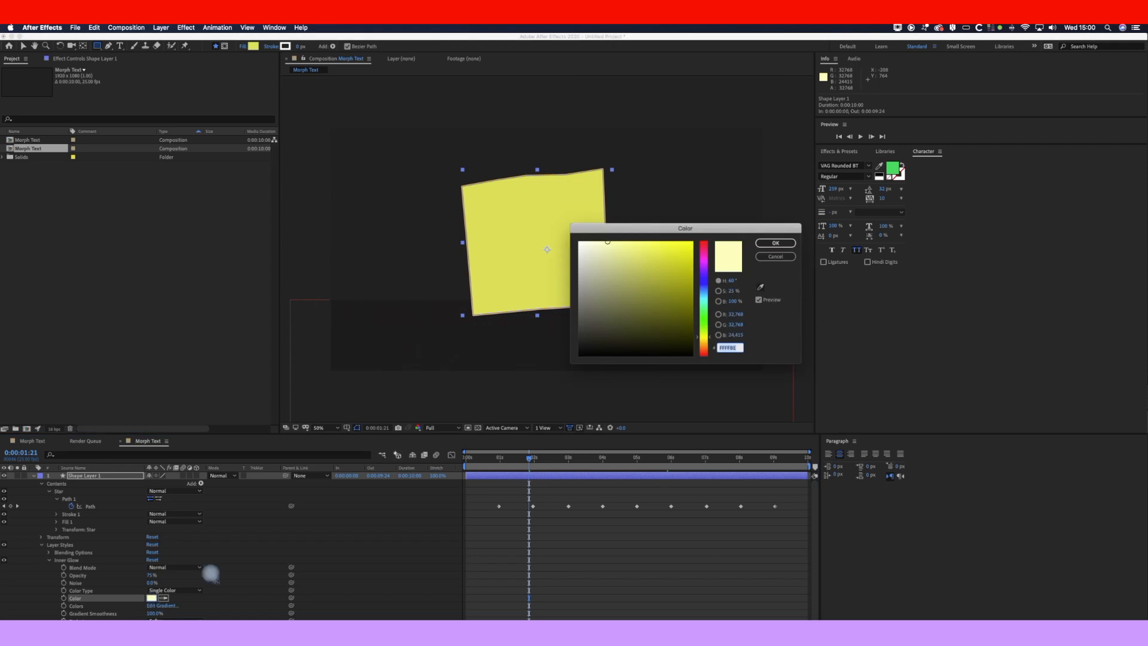
click(703, 349)
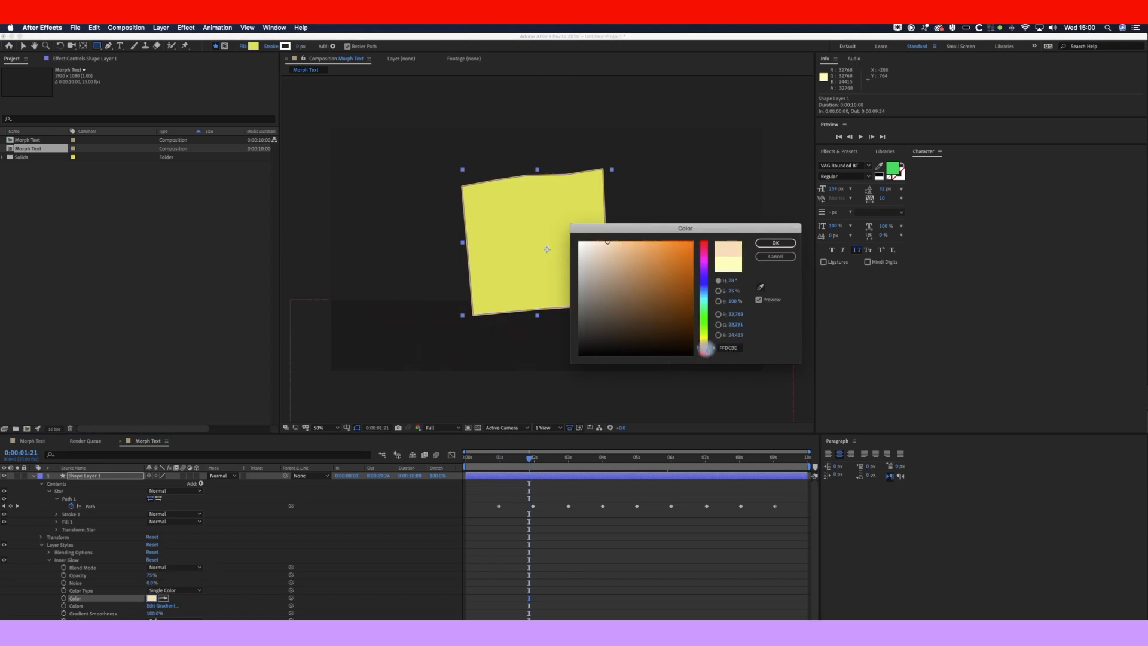
drag(706, 348, 705, 337)
click(673, 248)
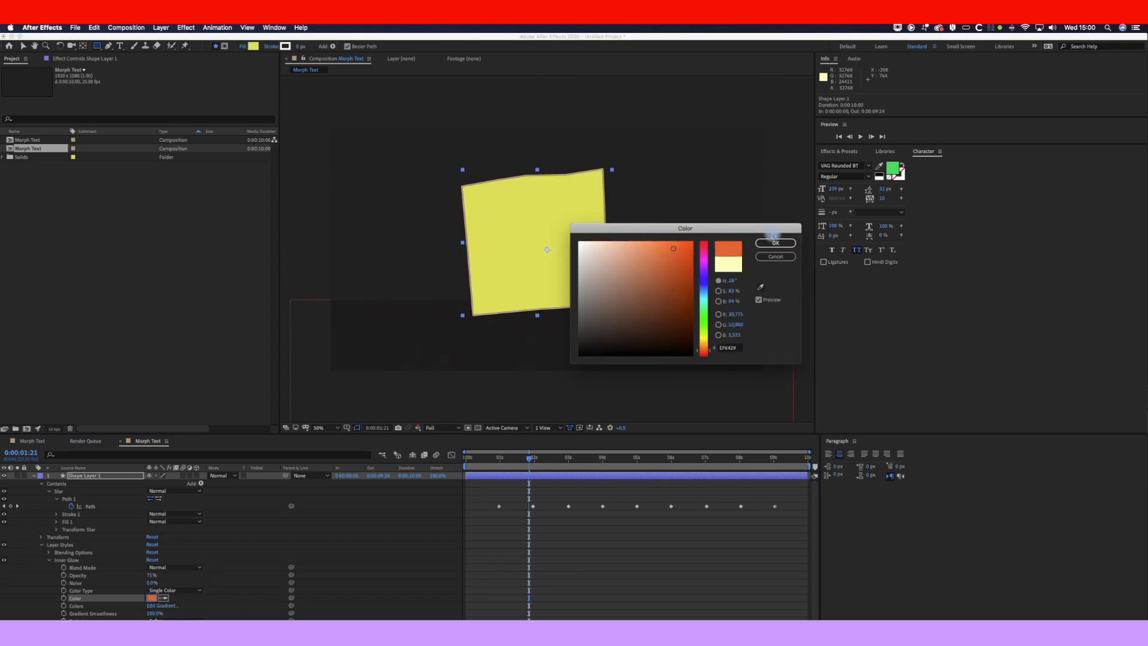
click(771, 243)
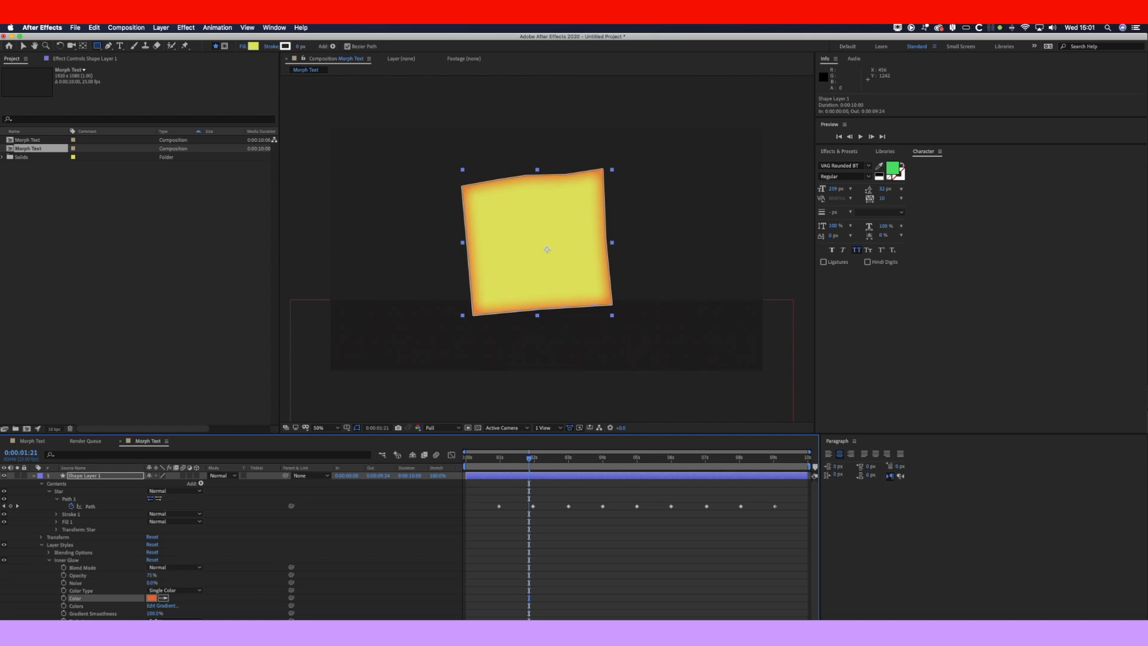
click(433, 561)
click(507, 565)
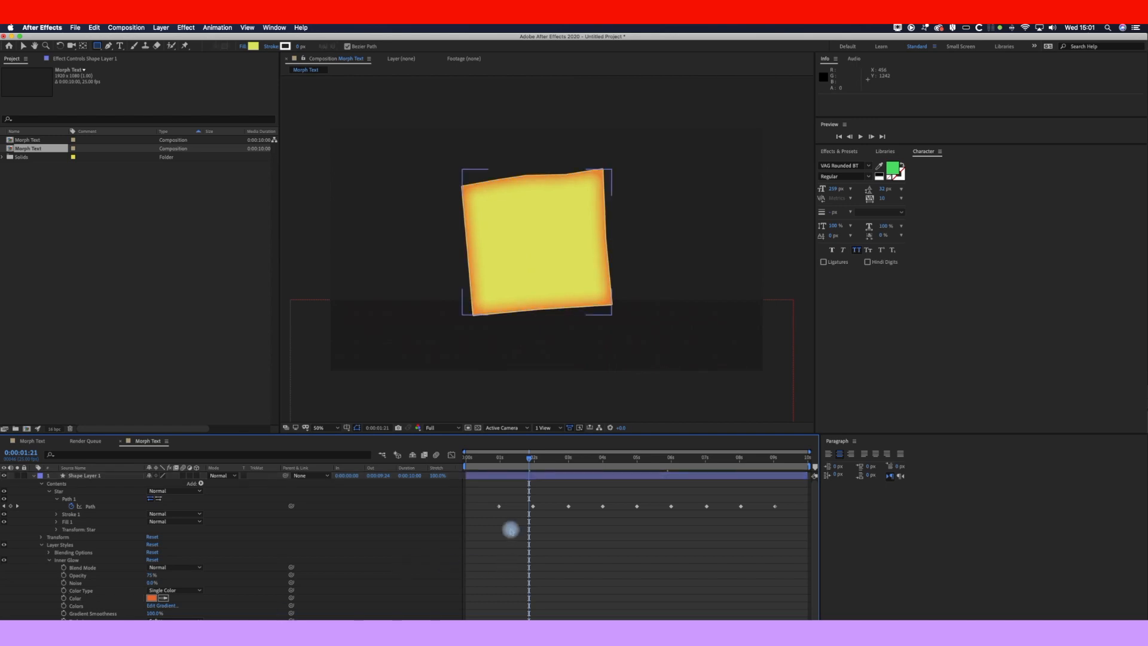
- Preview the styled morph animation from the start of the timeline
drag(504, 456, 465, 456)
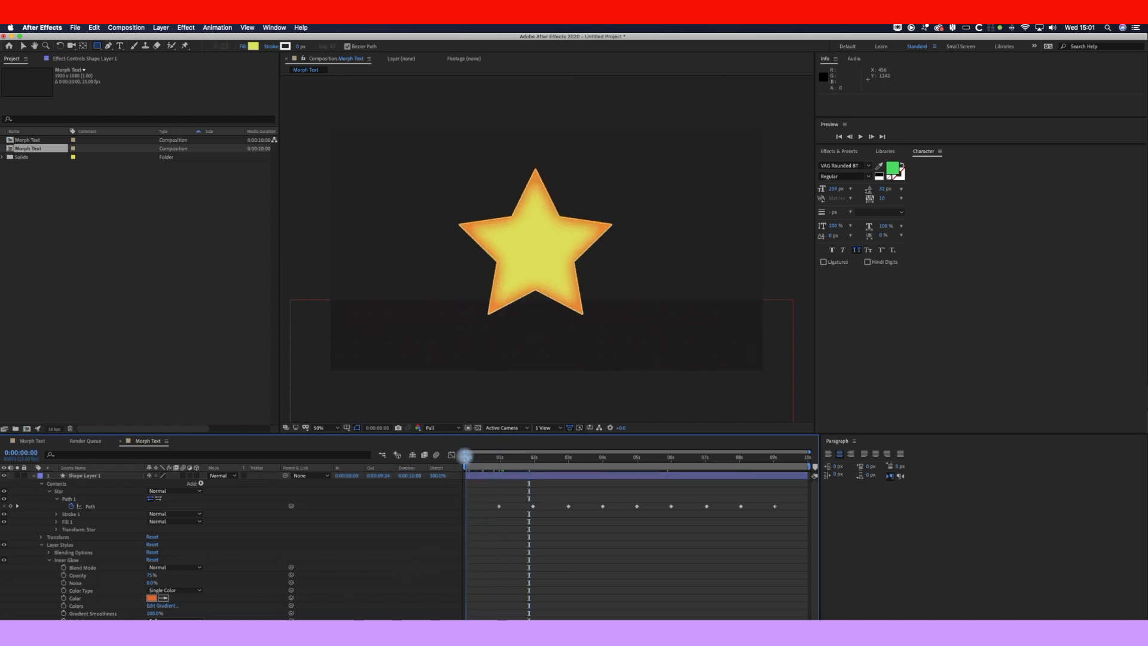
key(space)
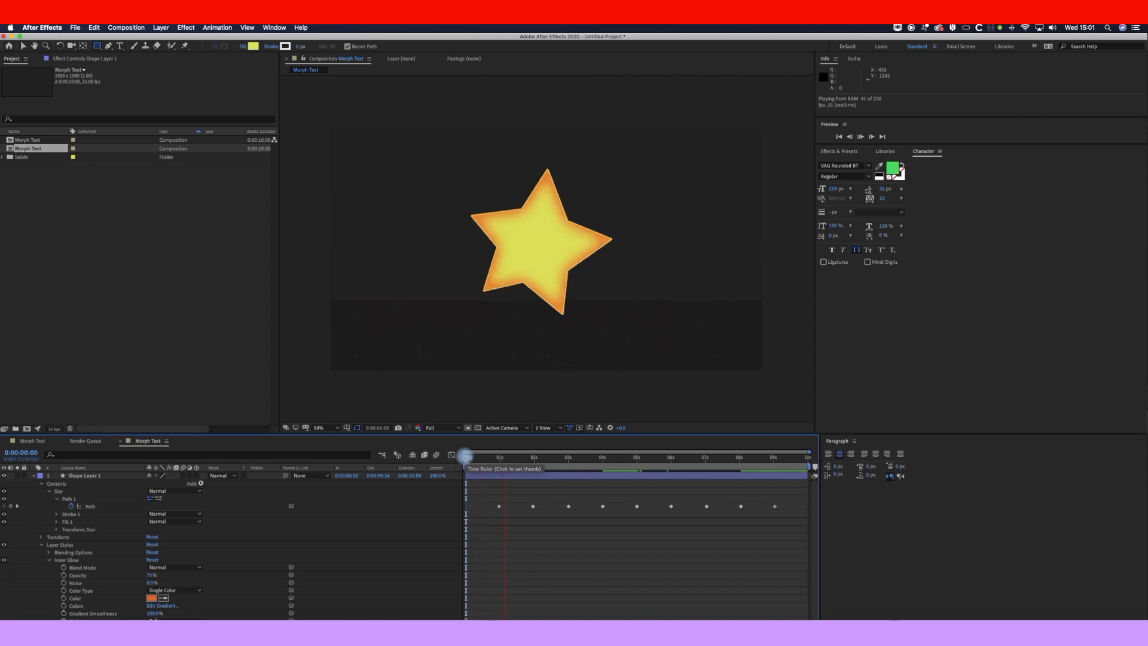
key(space)
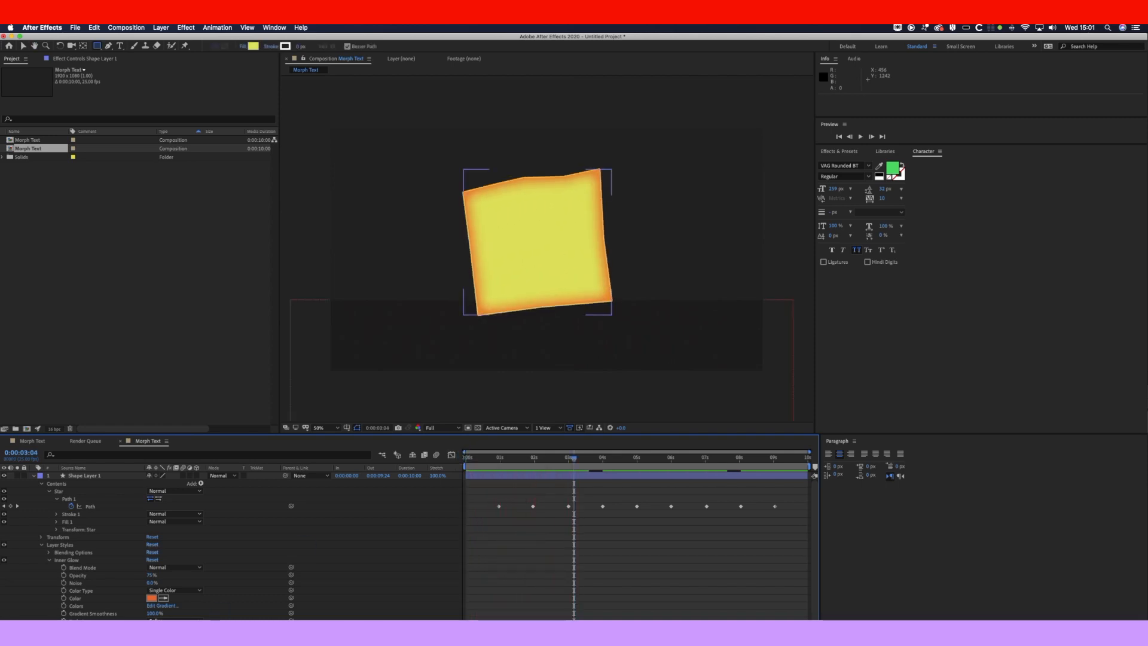
- Set the Stroke layer style's colour to red-orange EB500D and preview the morph animation from the start
click(152, 598)
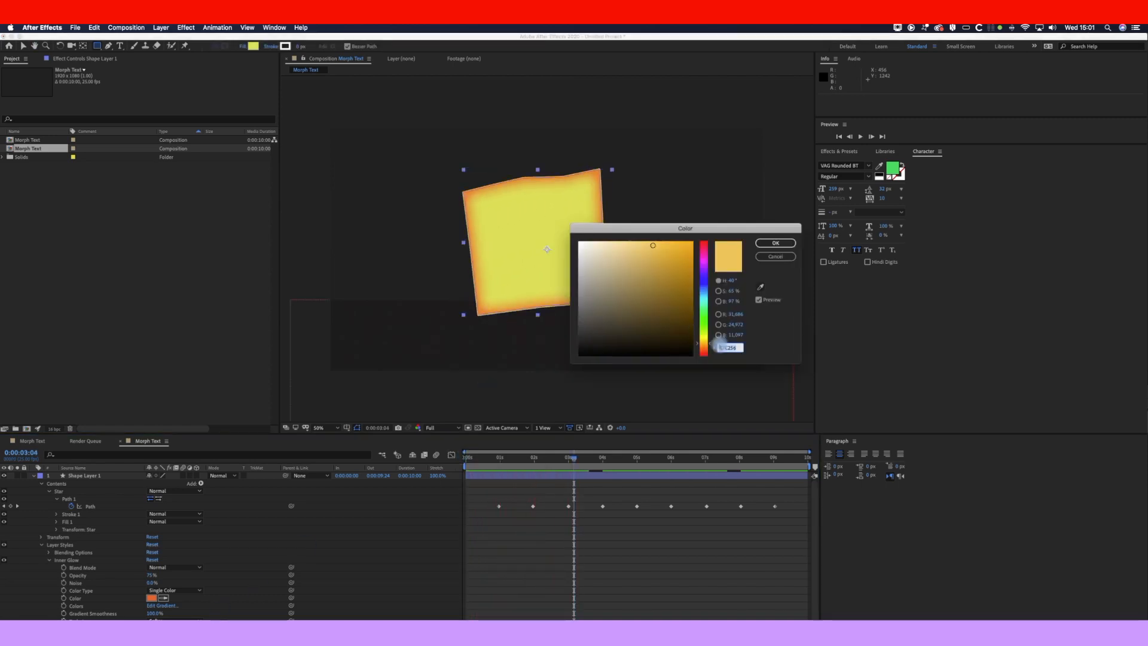
click(704, 351)
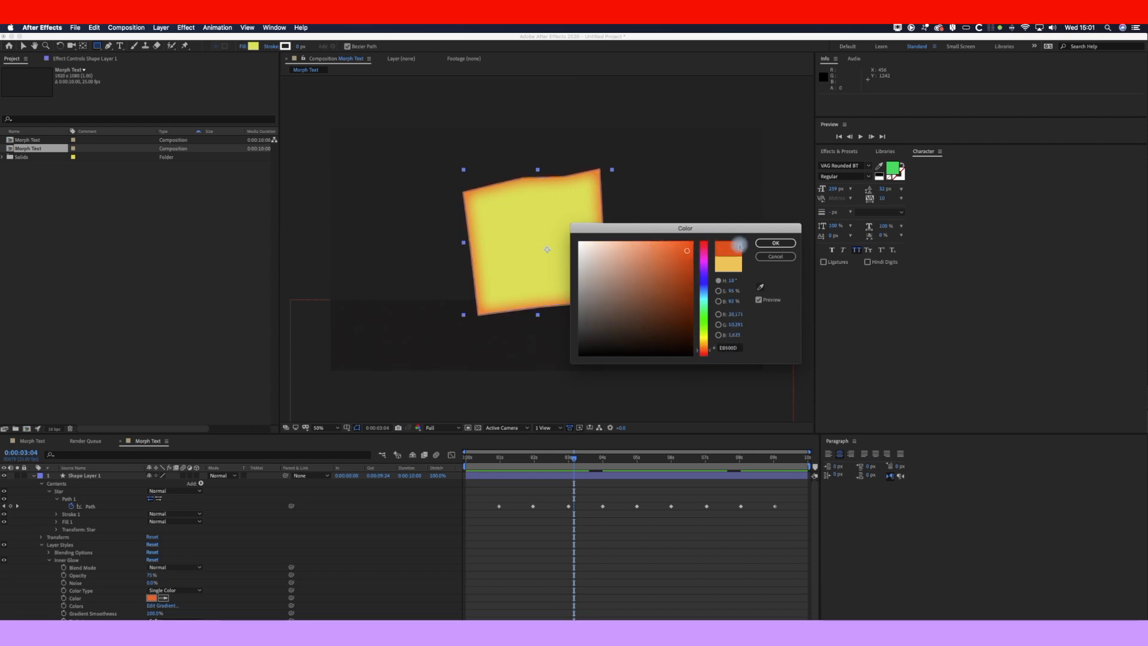
click(772, 243)
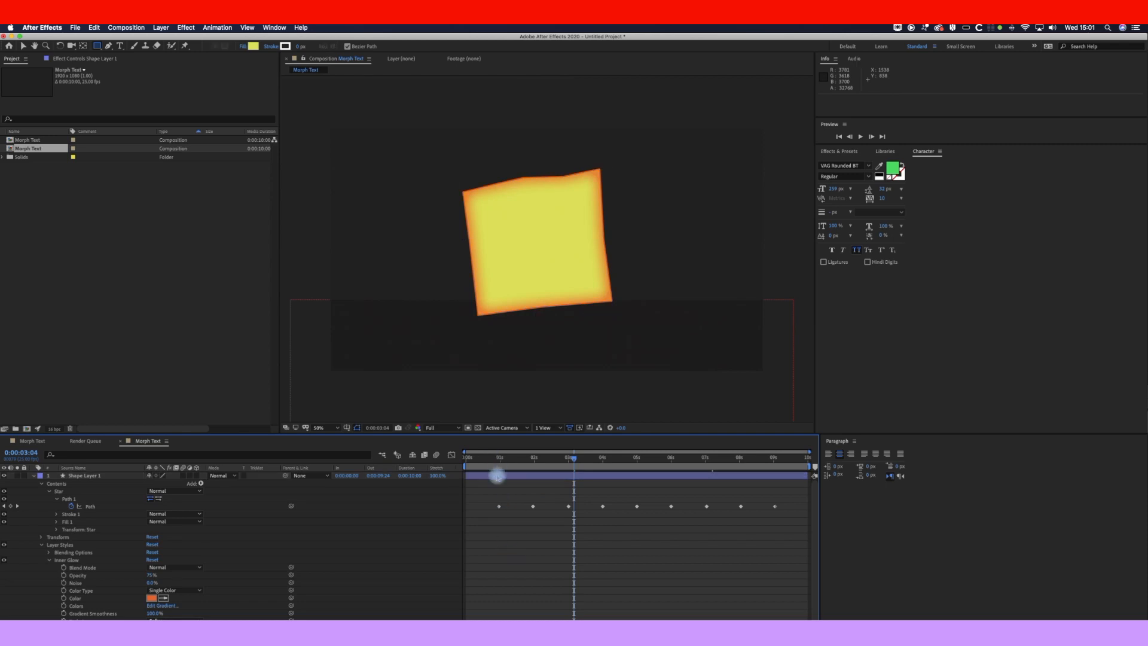
click(460, 461)
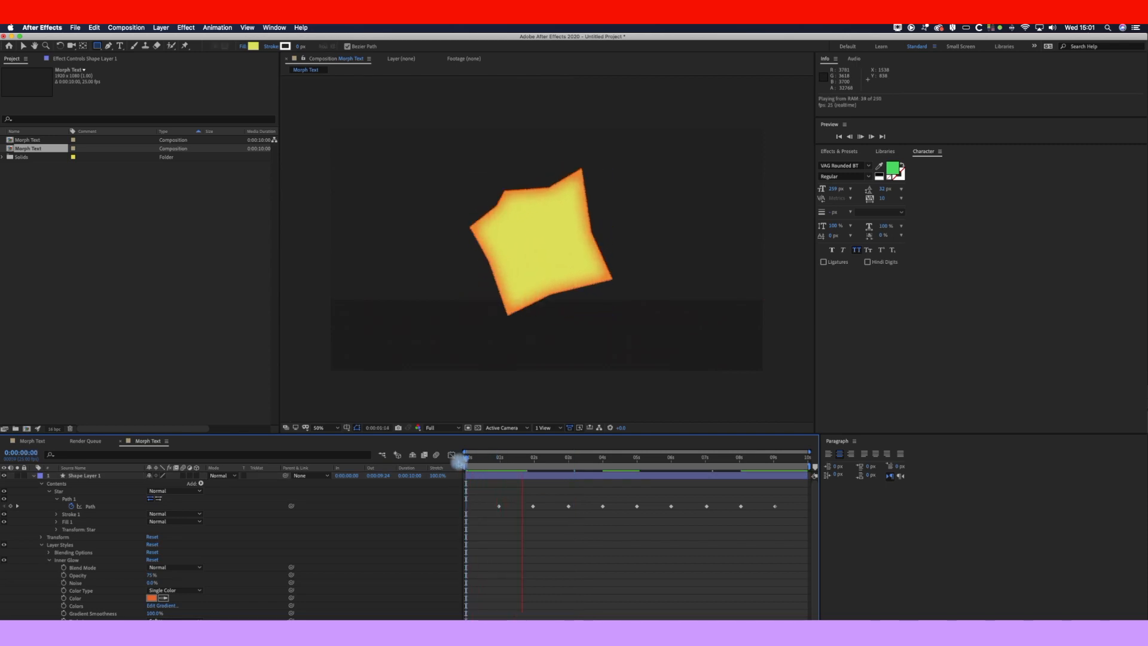
key(space)
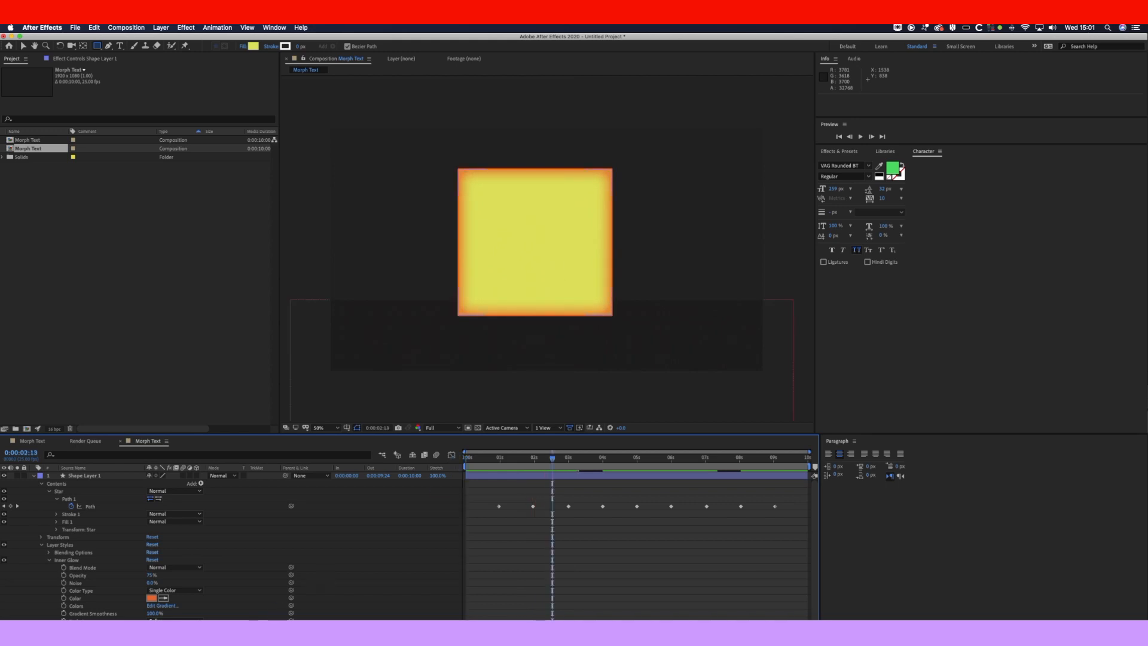
- Change the Stroke layer style's colour to a softer orange, D75F2B, and play the whole animation from the start
click(151, 598)
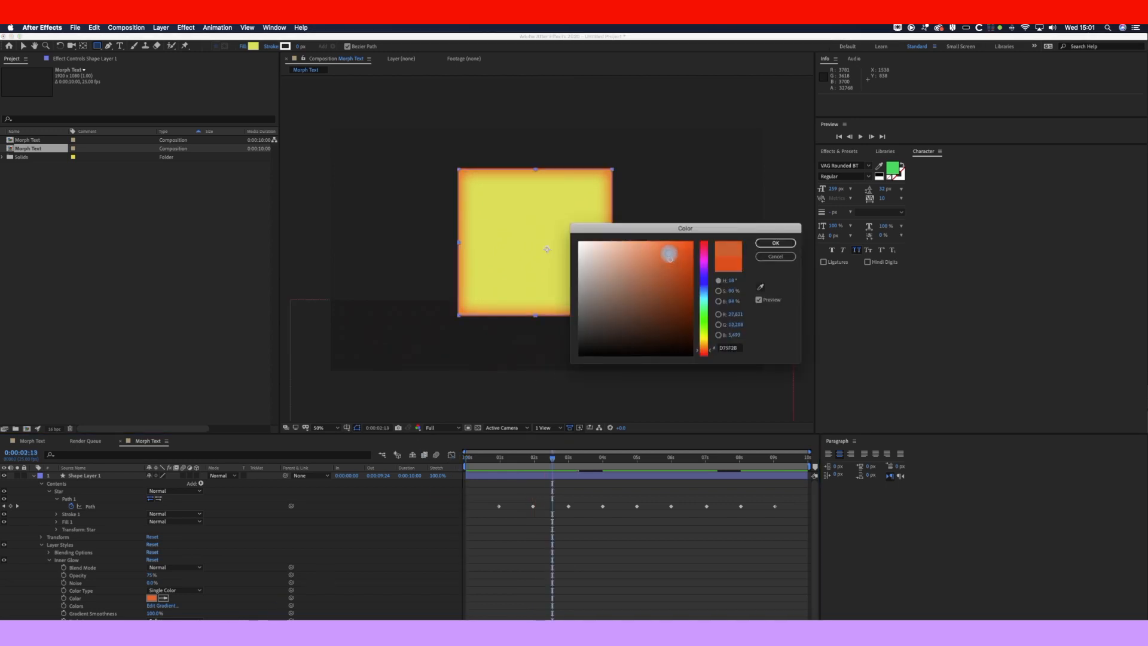
click(775, 242)
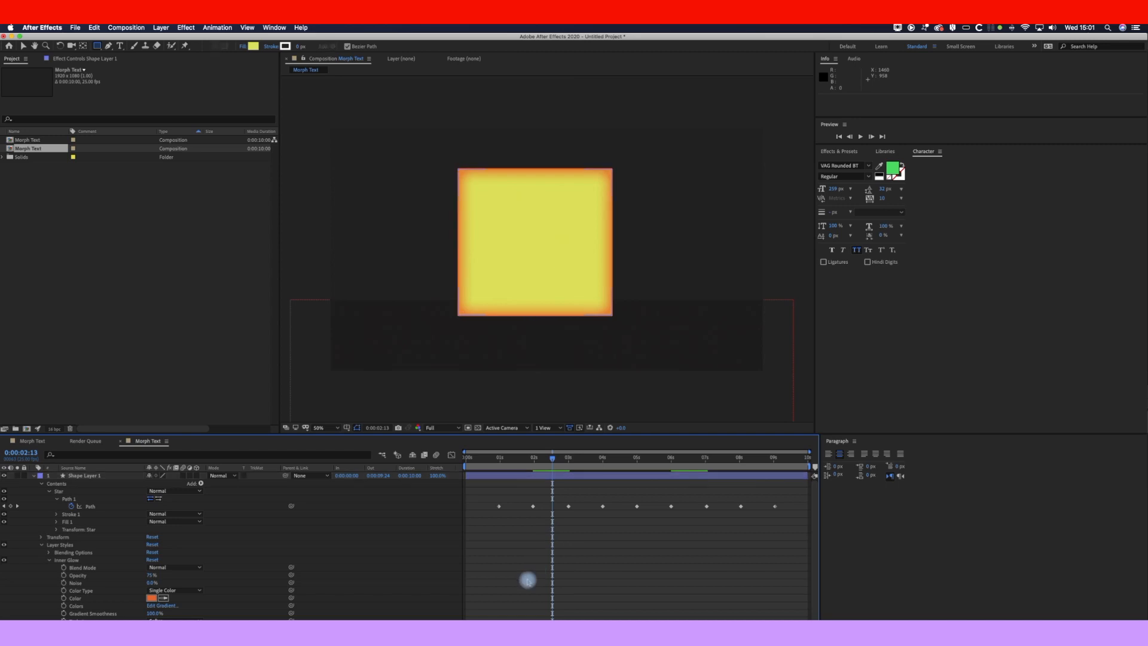
click(468, 460)
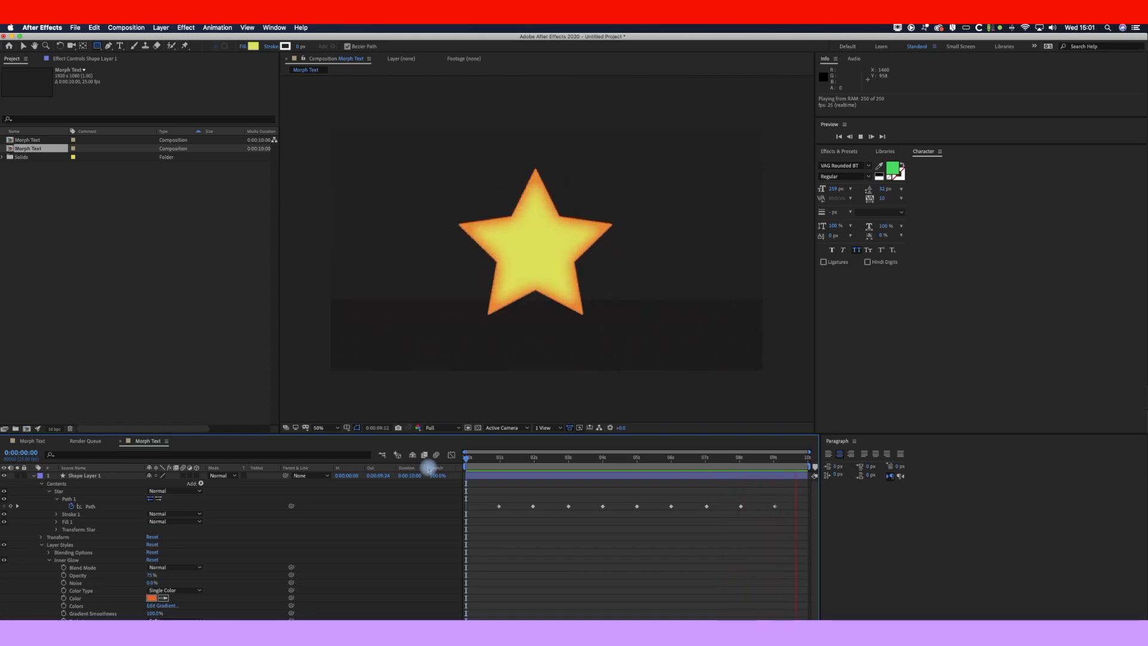
key(space)
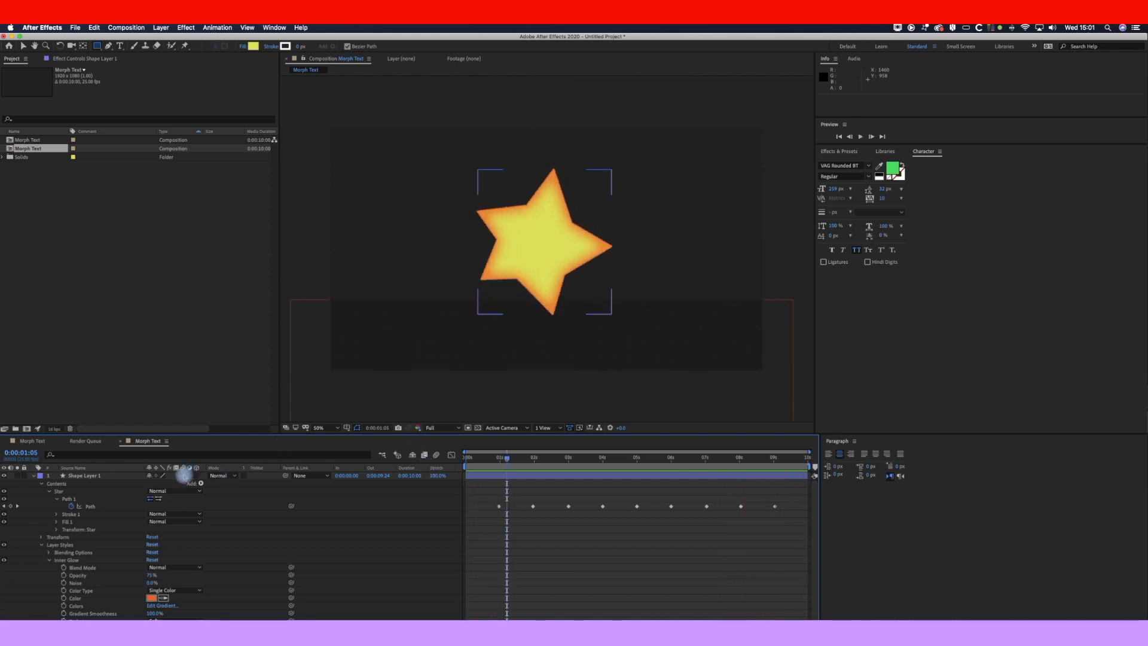
- Check the morphing shape's motion blur at 0:00:01:13 and enable frame blending for the composition
click(487, 458)
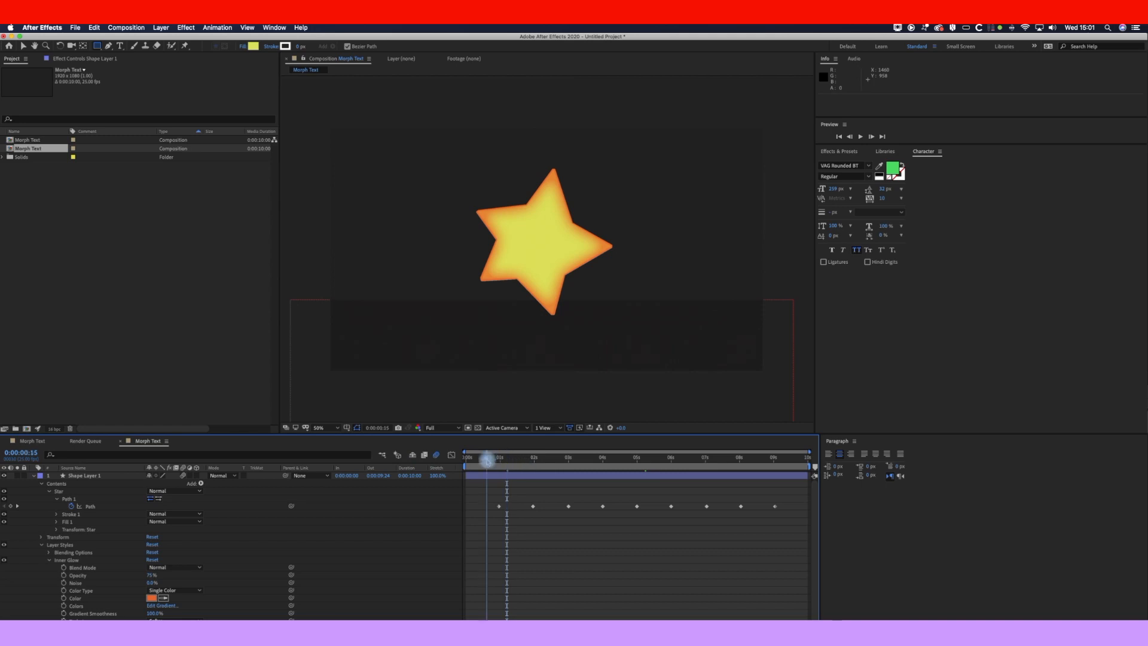
mouse_move(509, 461)
mouse_down()
mouse_move(529, 461)
mouse_move(379, 476)
mouse_move(429, 457)
mouse_move(518, 460)
mouse_up()
click(425, 456)
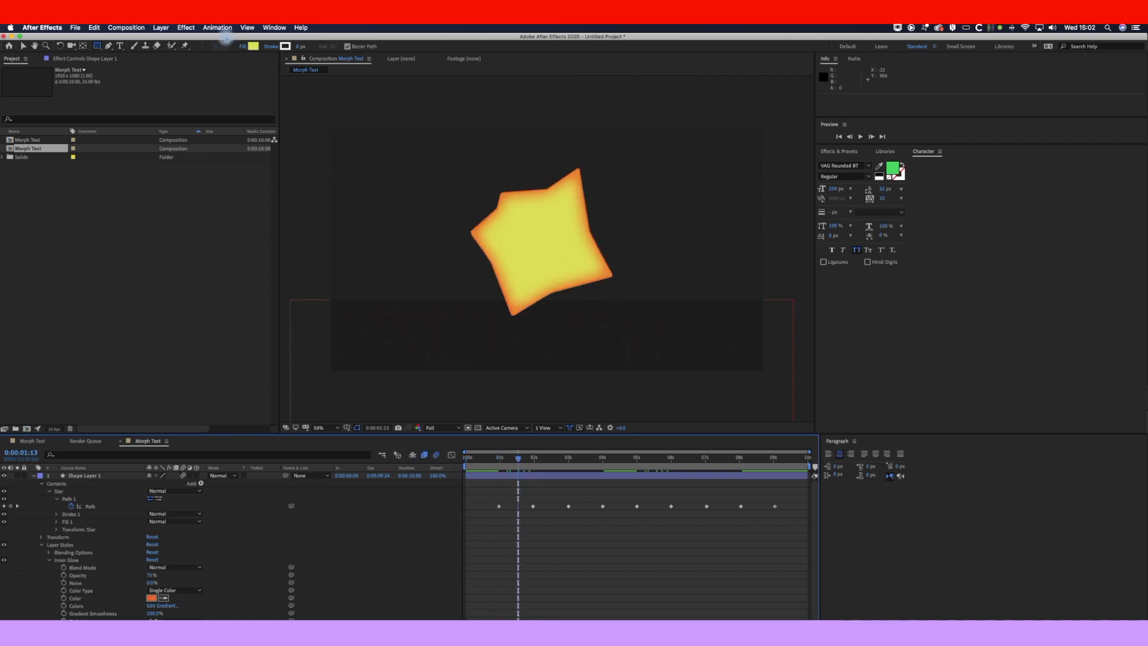
- Add the Morph Text composition to the render queue and configure its output module with custom QuickTime settings
click(139, 28)
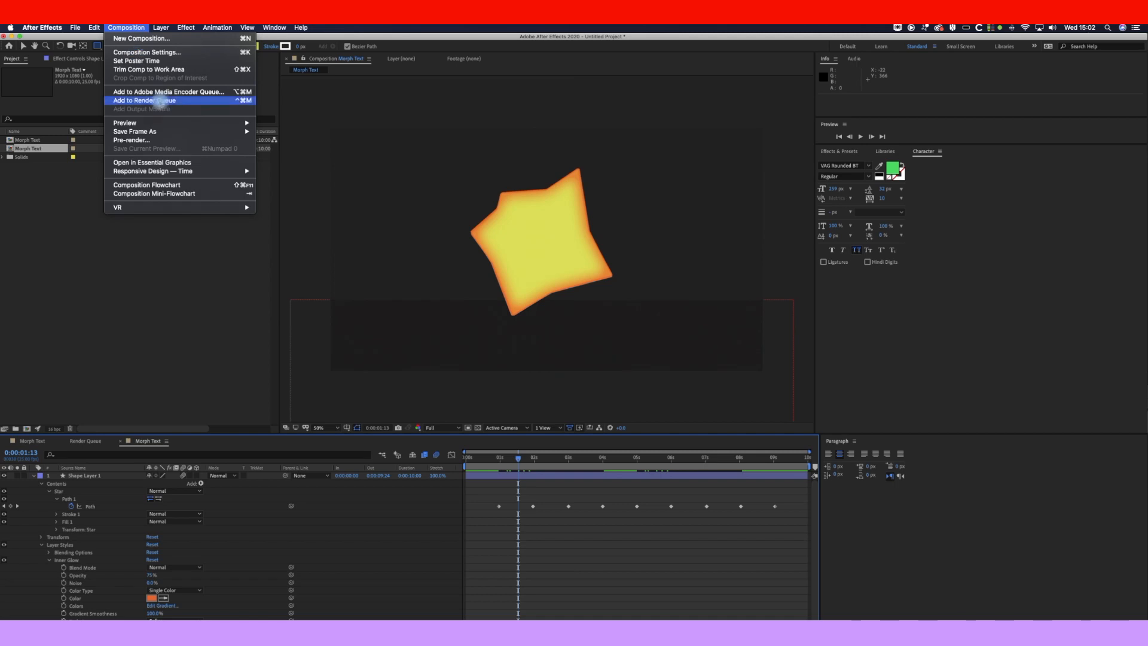
click(165, 99)
click(72, 501)
click(361, 289)
click(517, 254)
click(538, 293)
click(650, 578)
click(388, 498)
- Choose the output location, name the output file Morph Text.mov, and start the render
click(215, 501)
click(580, 140)
click(556, 148)
click(373, 517)
text(Mo)
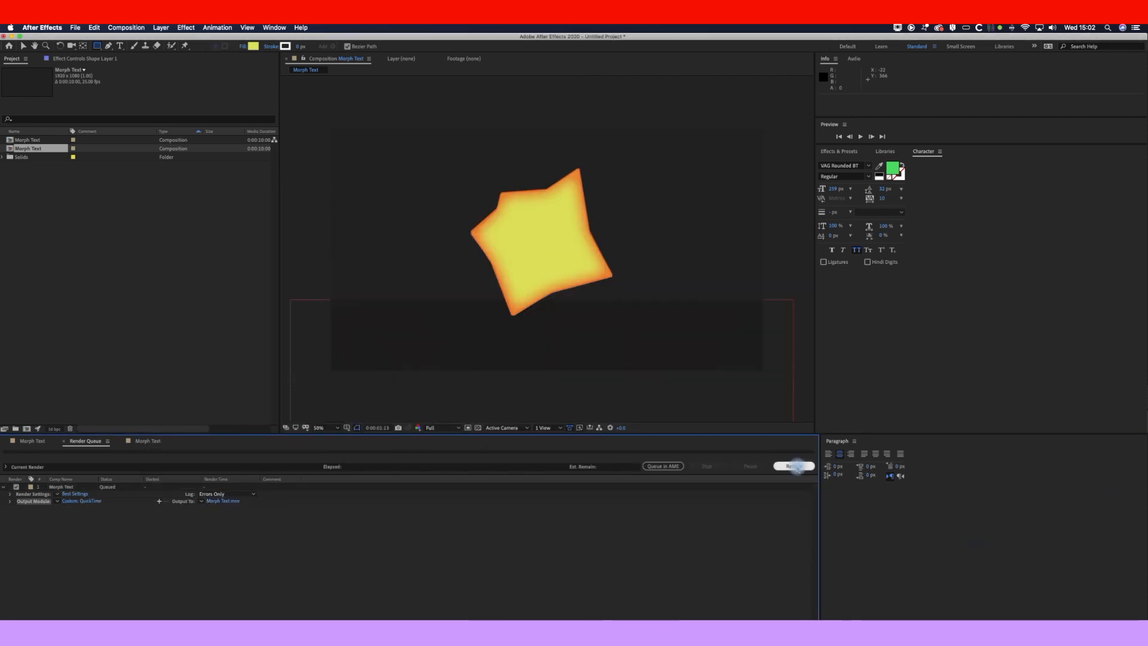
click(797, 466)
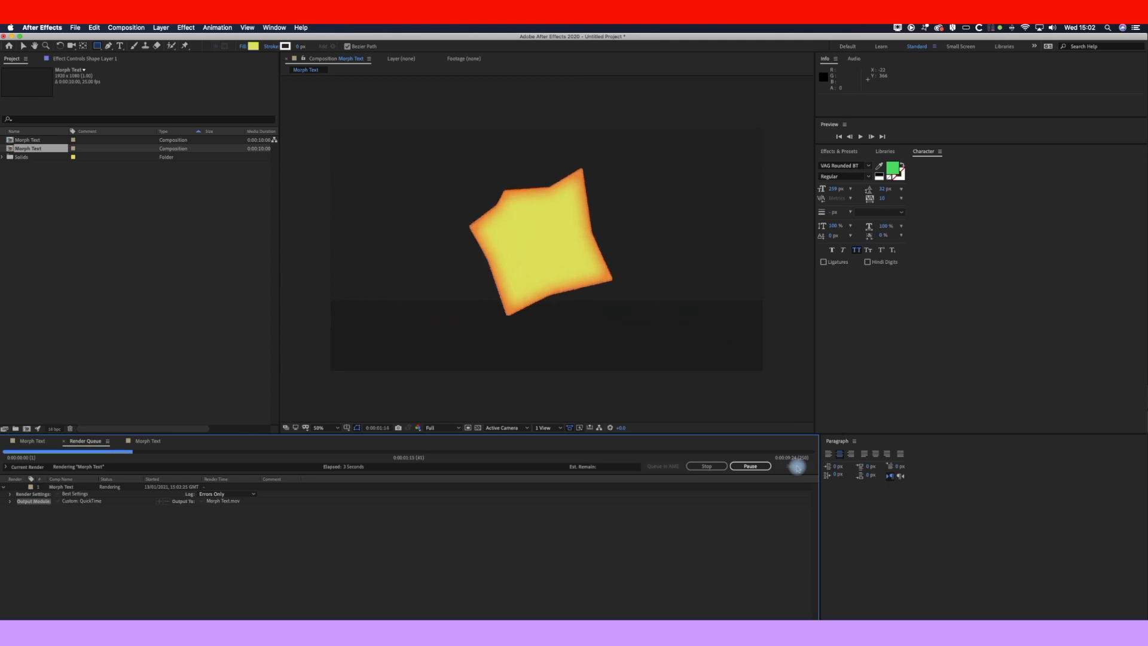